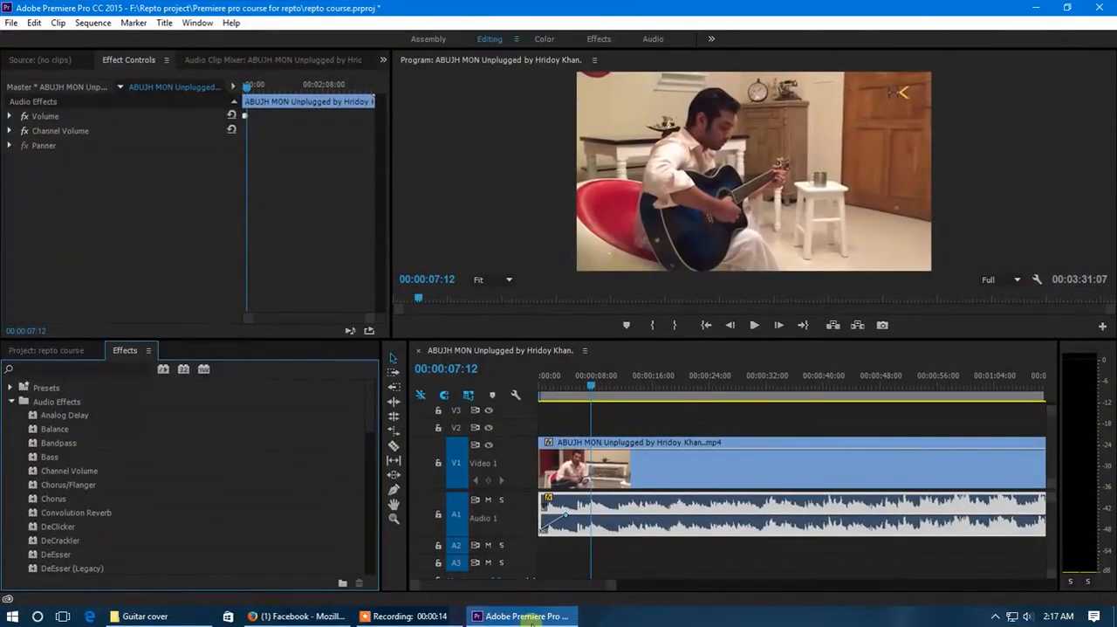
Review the guitar clip in the project bin and its full length on the timeline, with the playhead at 00:00:16:04
click(83, 365)
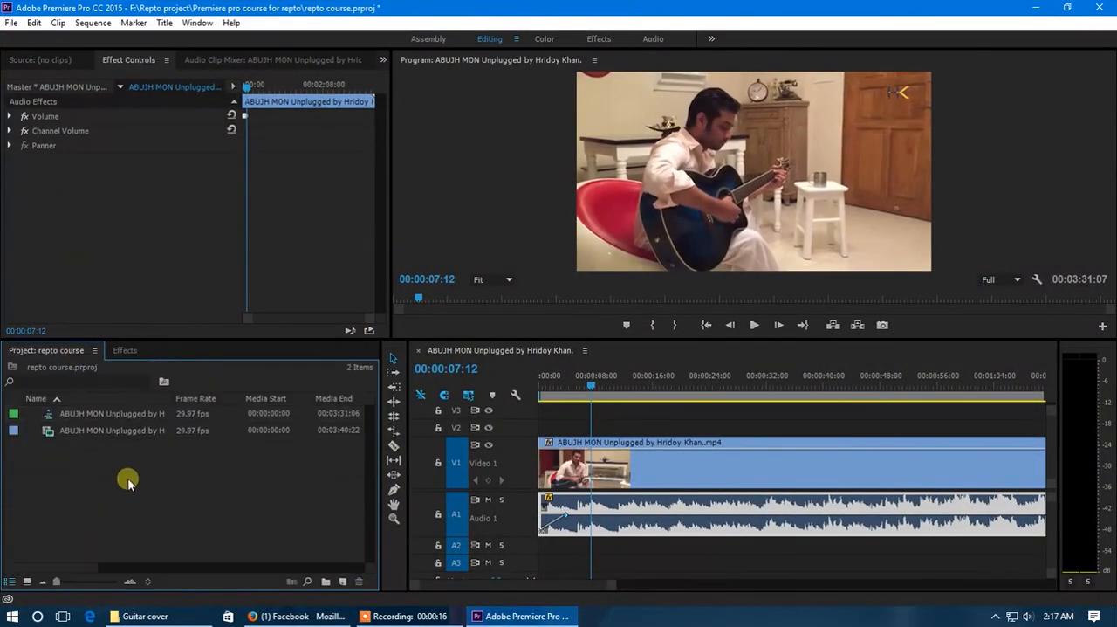
click(123, 429)
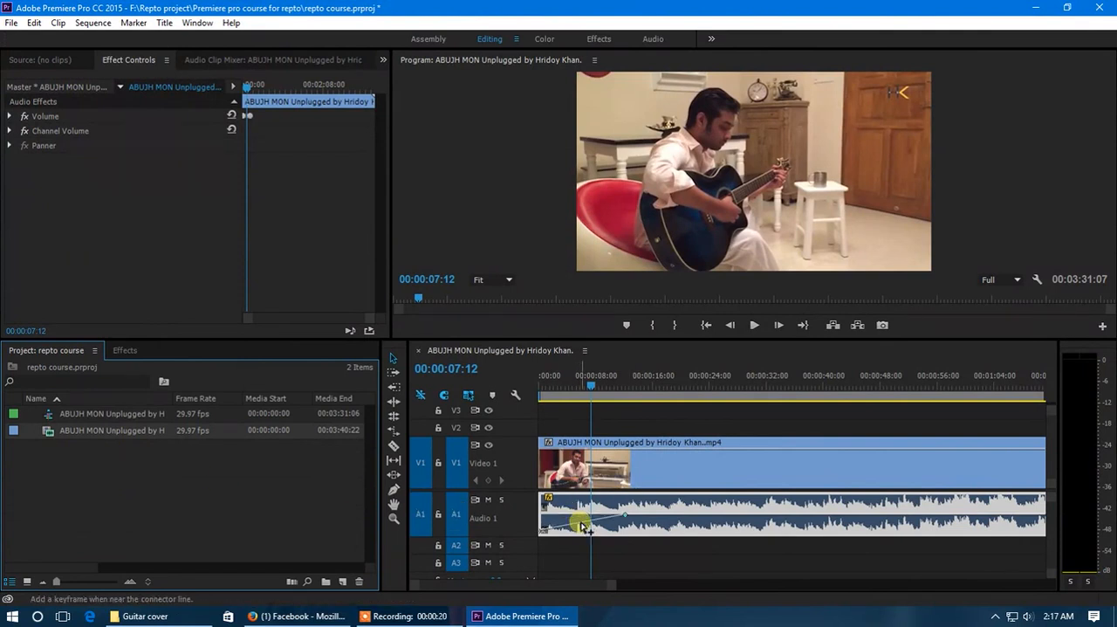
scroll(589, 520, down, 4)
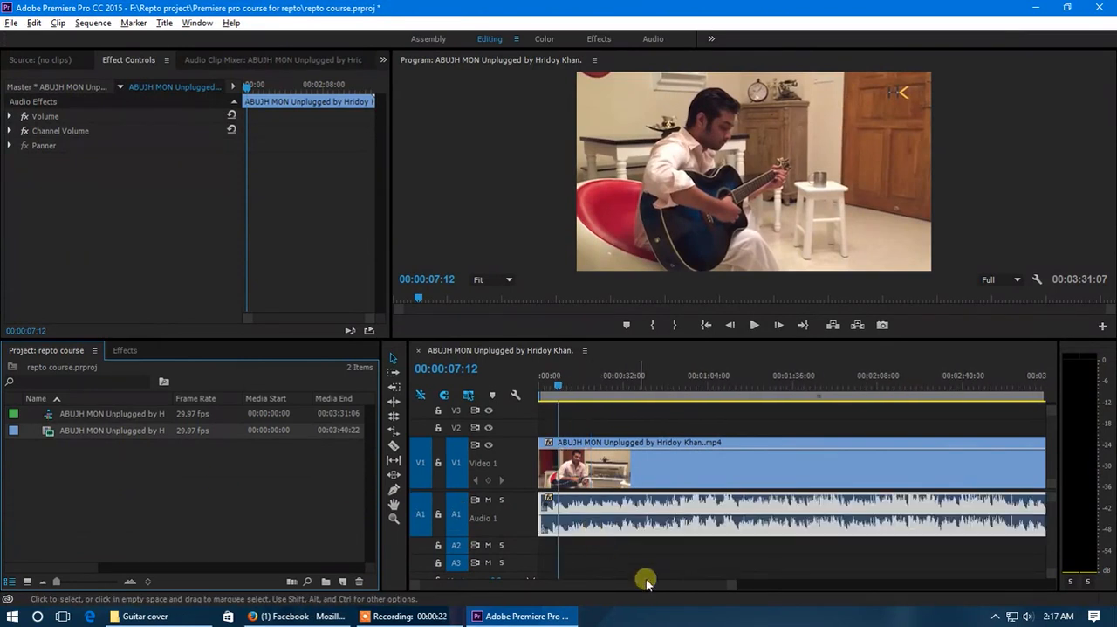
click(556, 380)
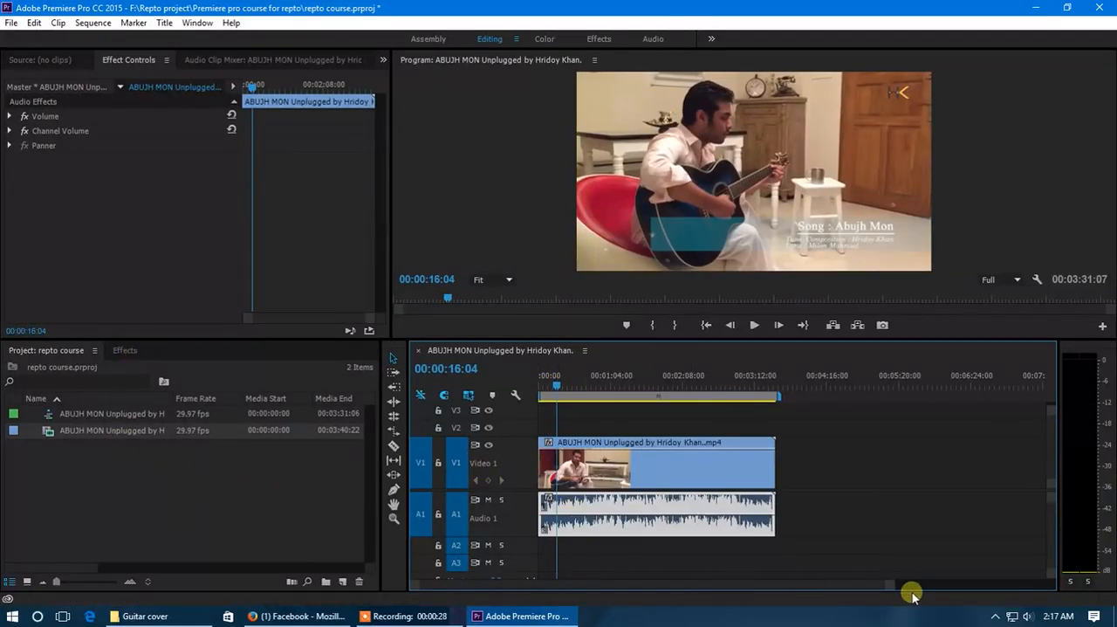
drag(897, 592, 827, 592)
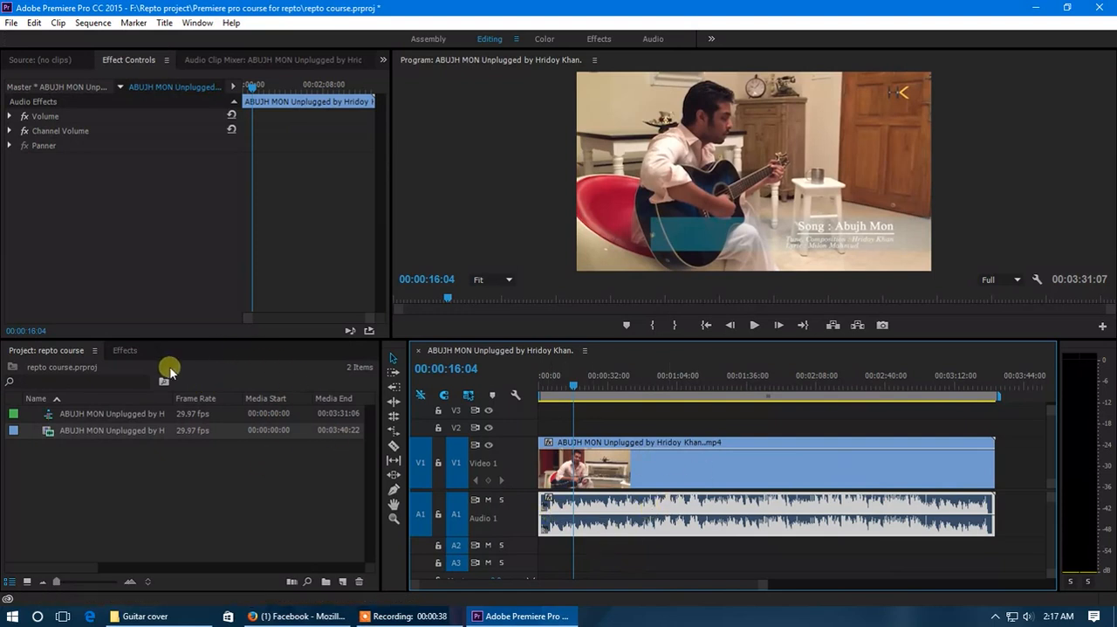
Examine the effects available in the Audio Effects category, from Analog Delay through Volume
click(125, 350)
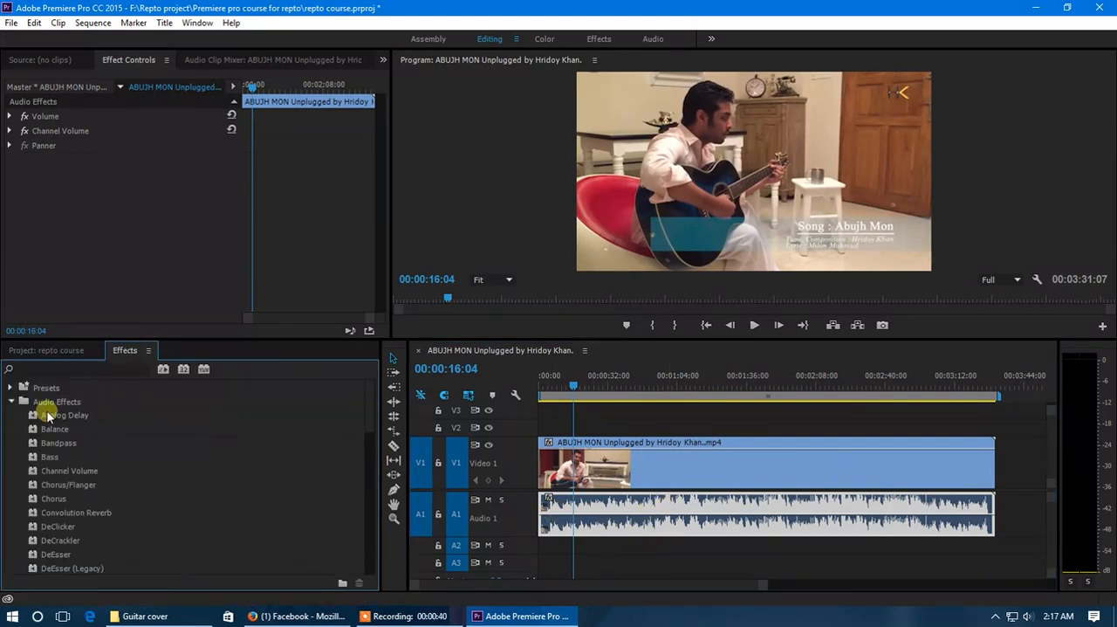
click(11, 402)
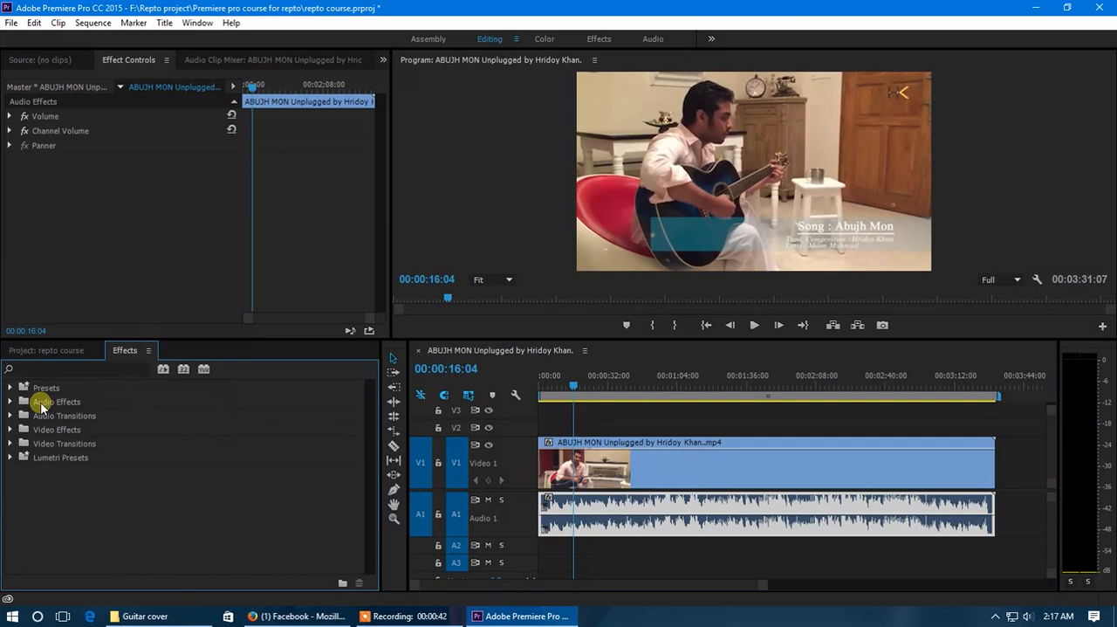
click(10, 402)
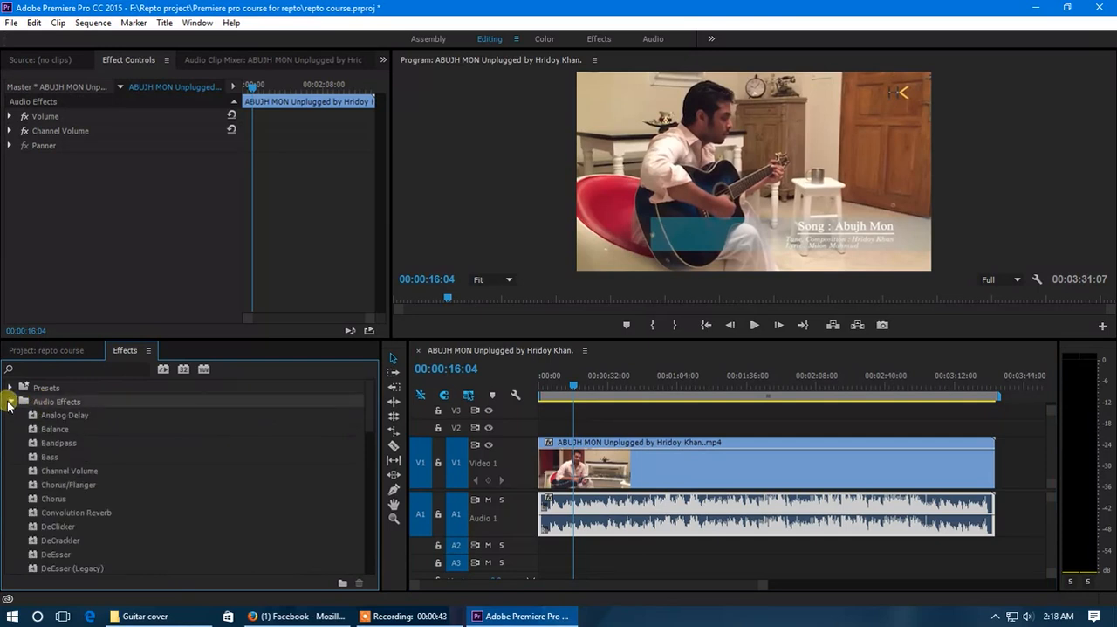
scroll(51, 432, down, 5)
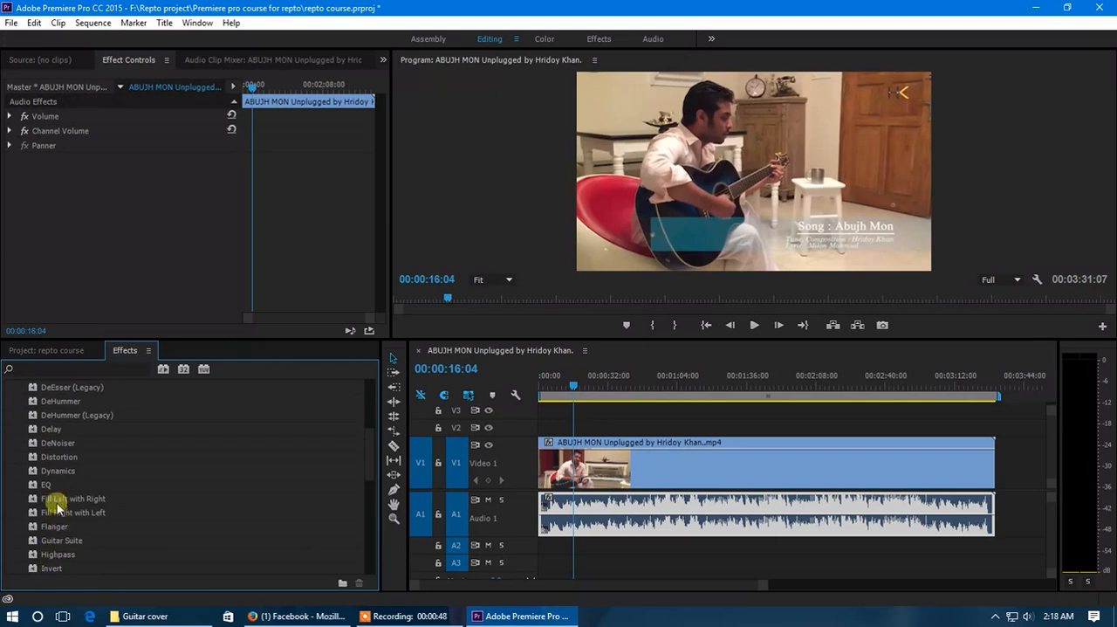
scroll(81, 421, up, 5)
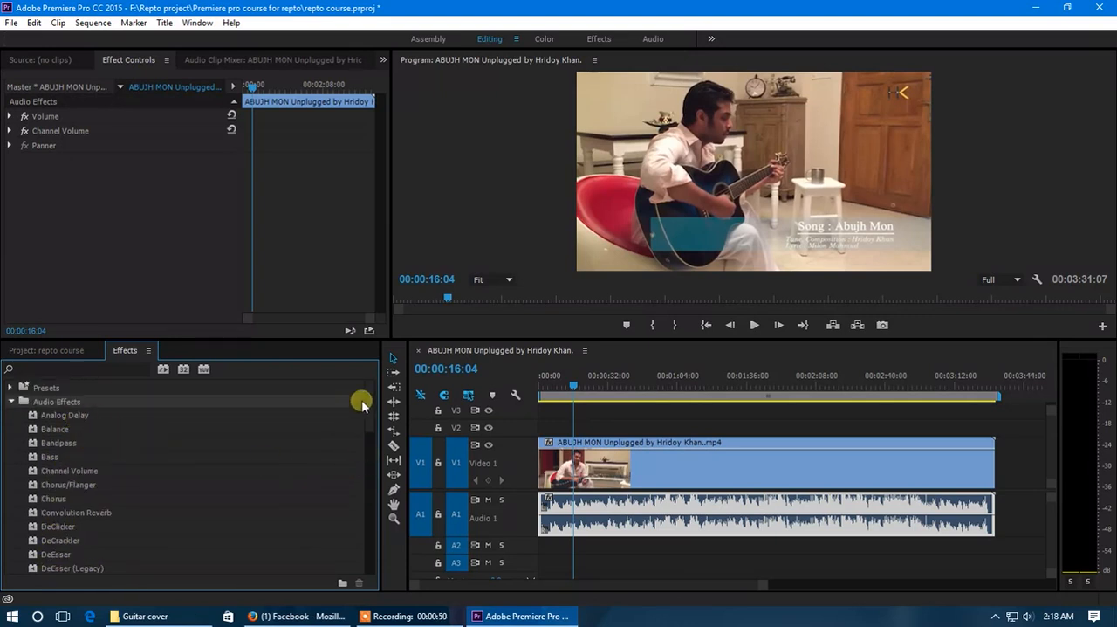
drag(372, 410, 370, 529)
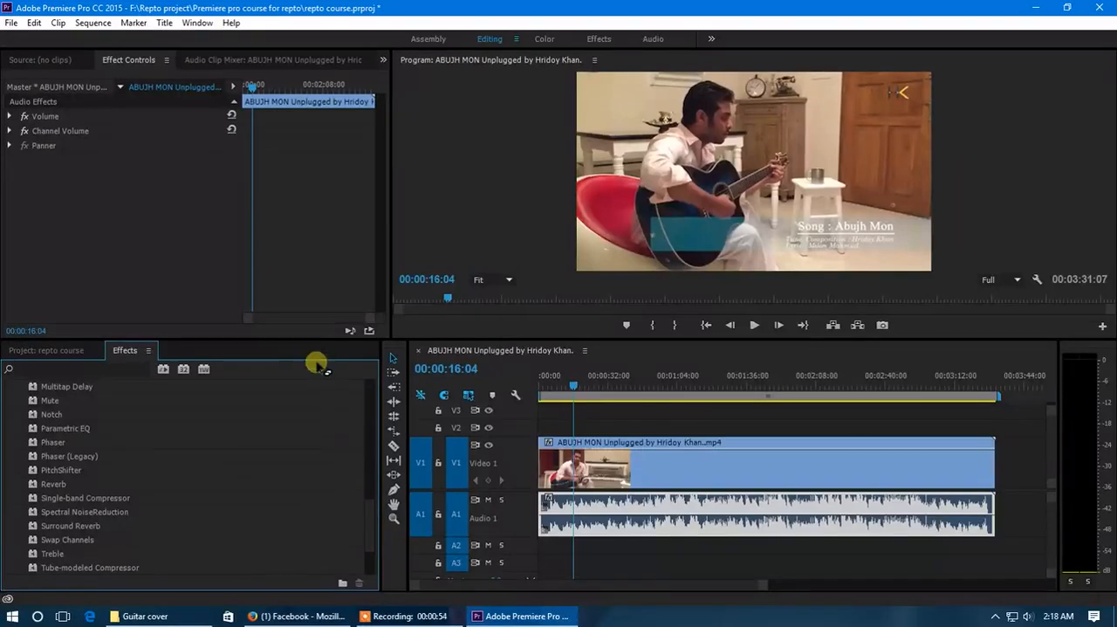
drag(306, 340, 310, 264)
drag(369, 489, 94, 468)
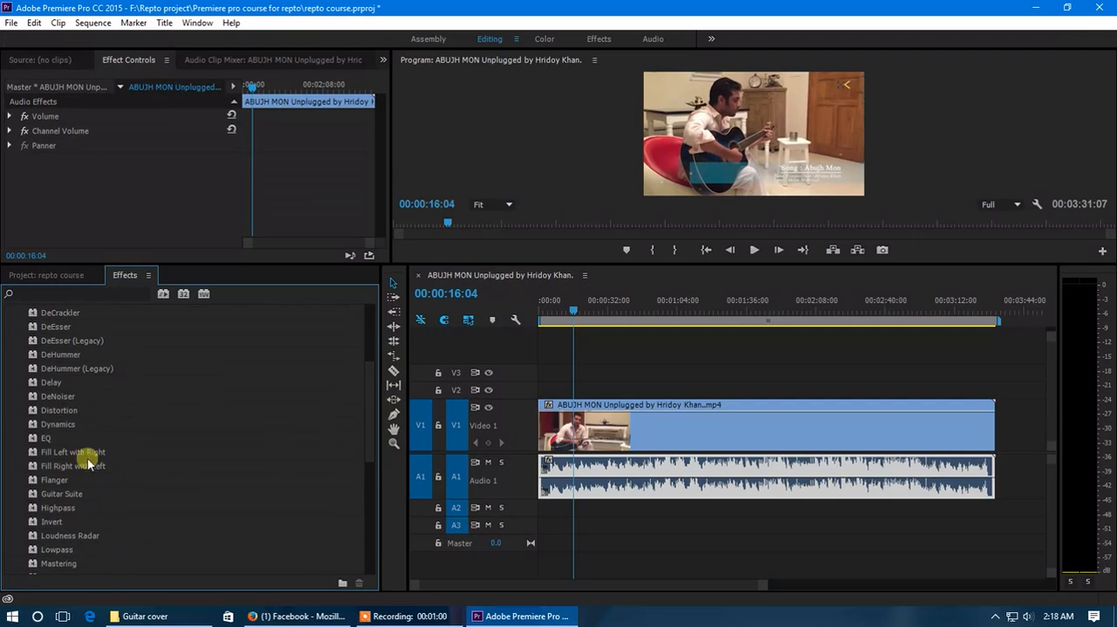
drag(372, 425, 366, 534)
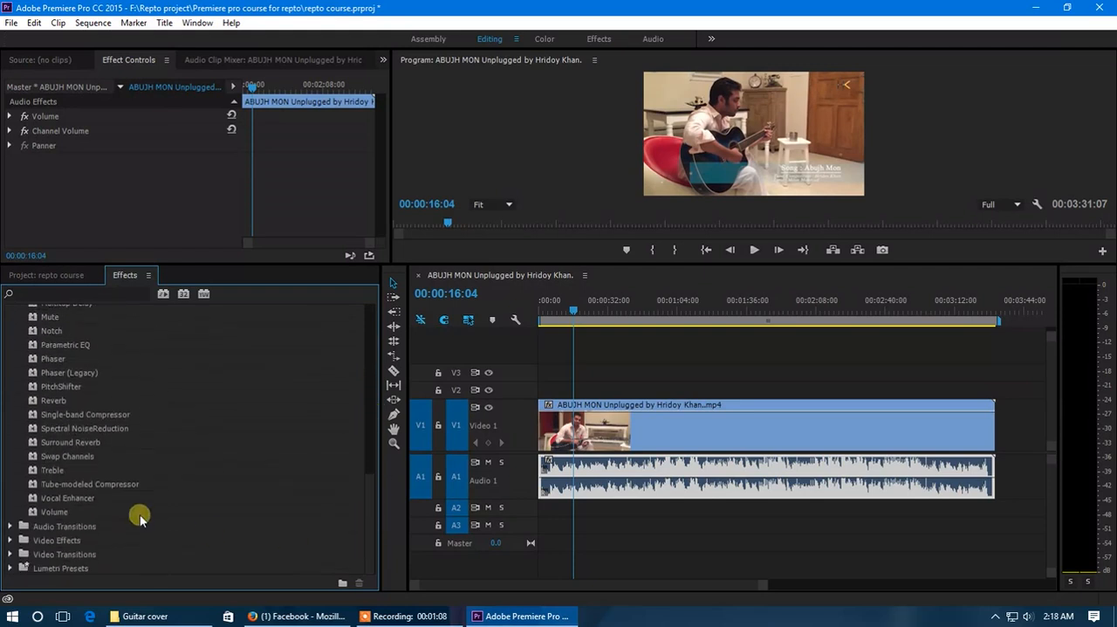
scroll(59, 429, up, 5)
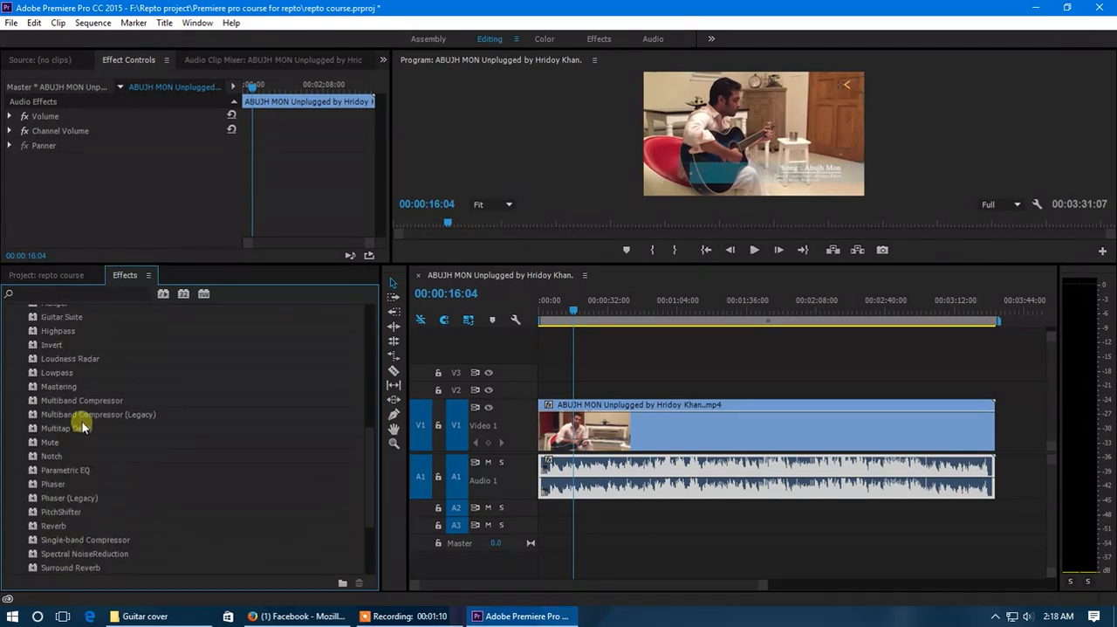
scroll(77, 426, up, 5)
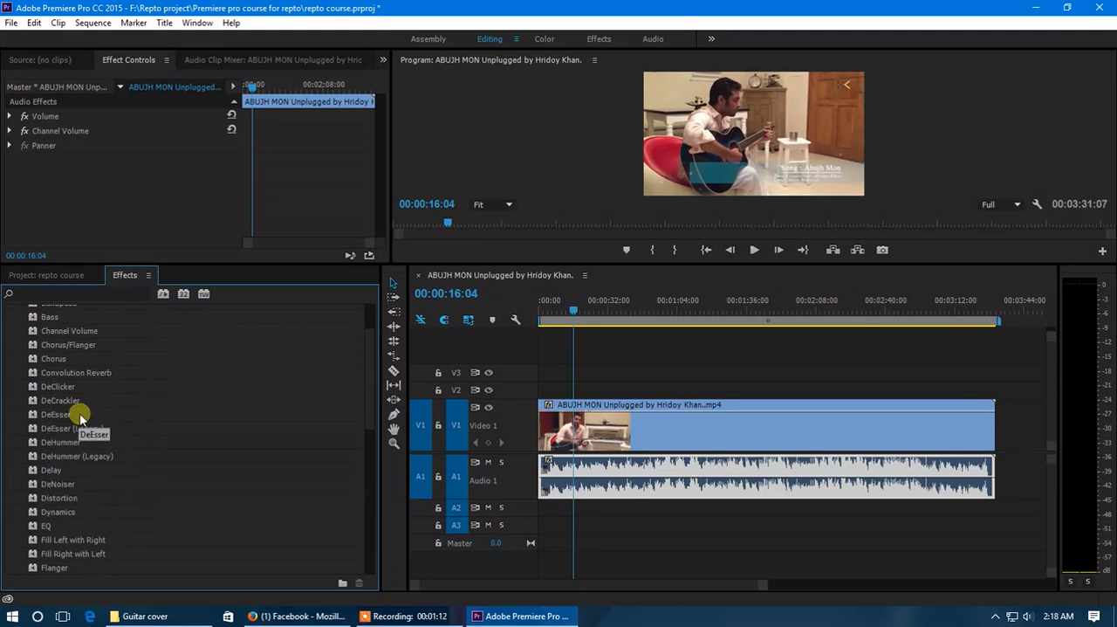
scroll(80, 414, up, 2)
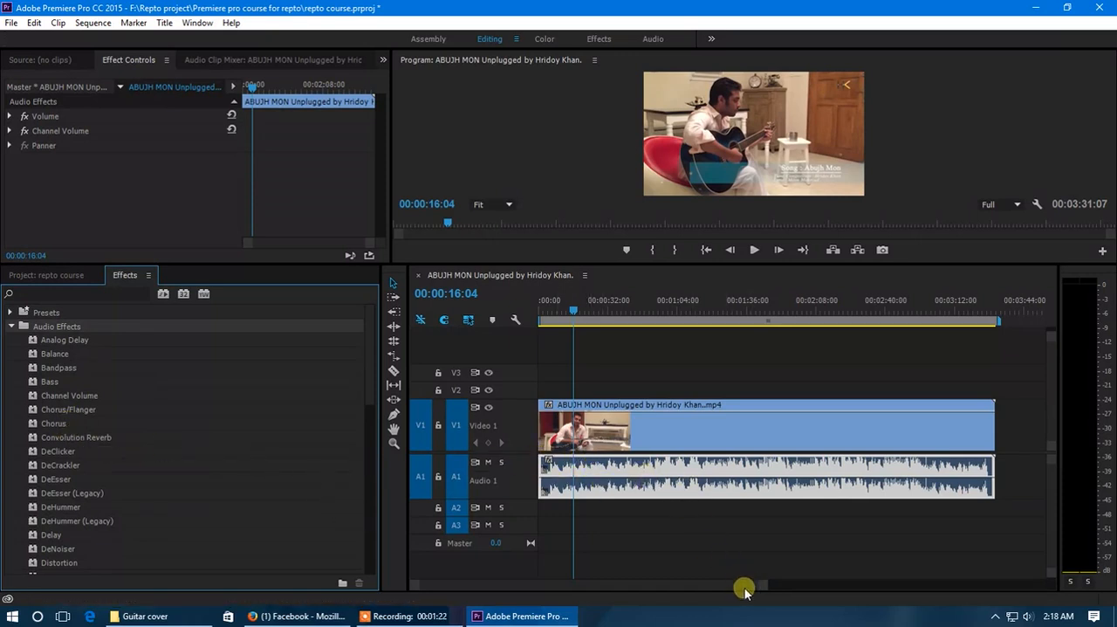
Apply the DeNoiser audio effect to the guitar clip's audio on track A1
drag(765, 589, 686, 596)
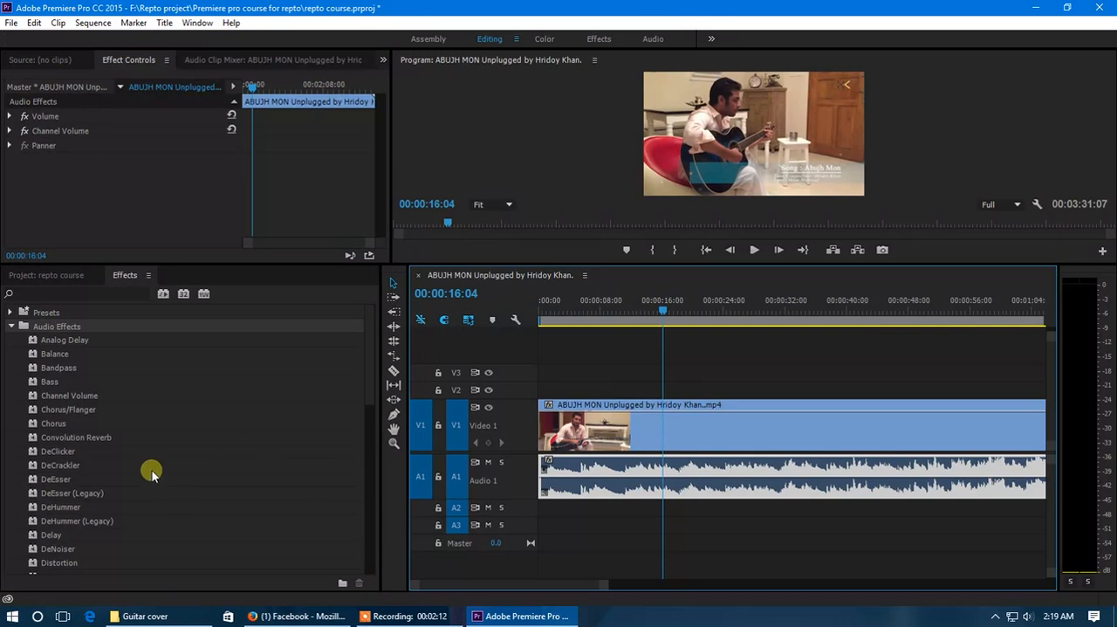
click(61, 328)
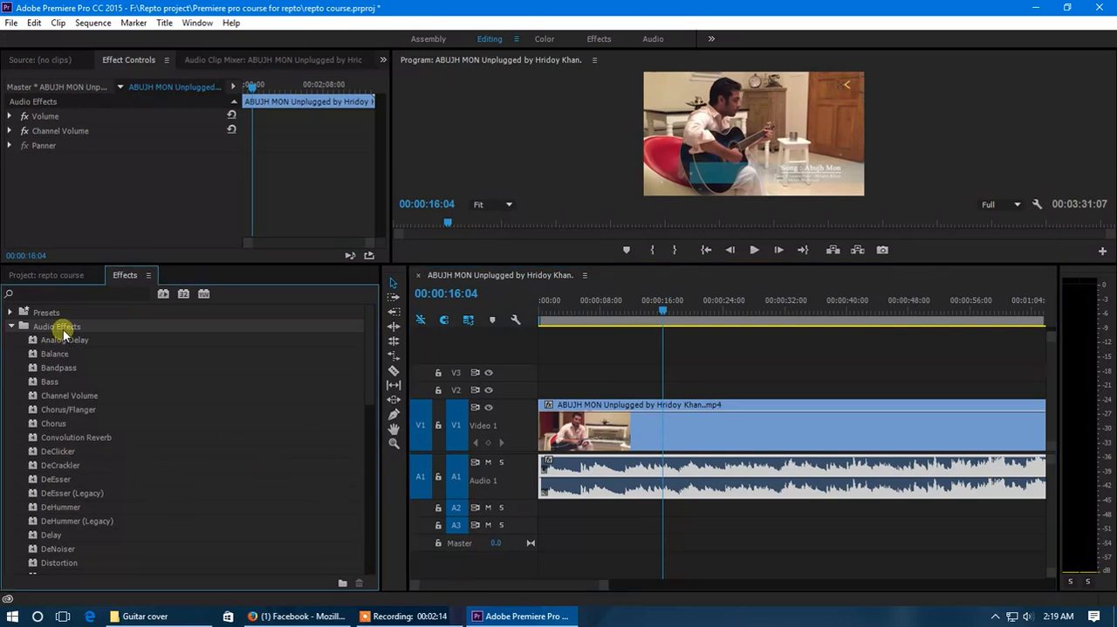
scroll(57, 380, down, 1)
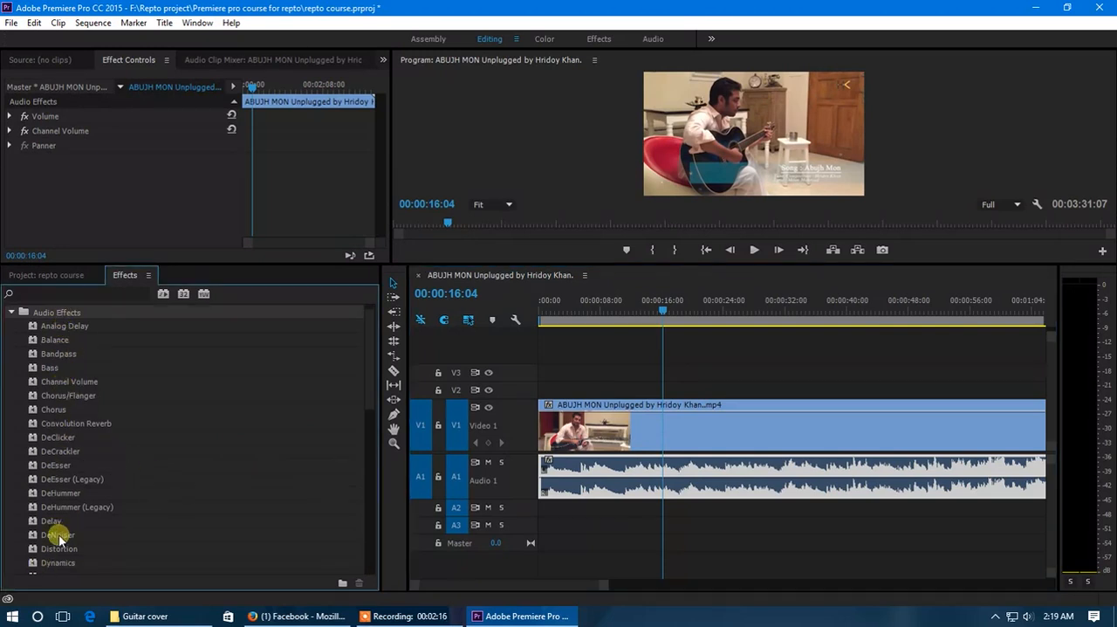
click(59, 536)
drag(63, 538, 628, 468)
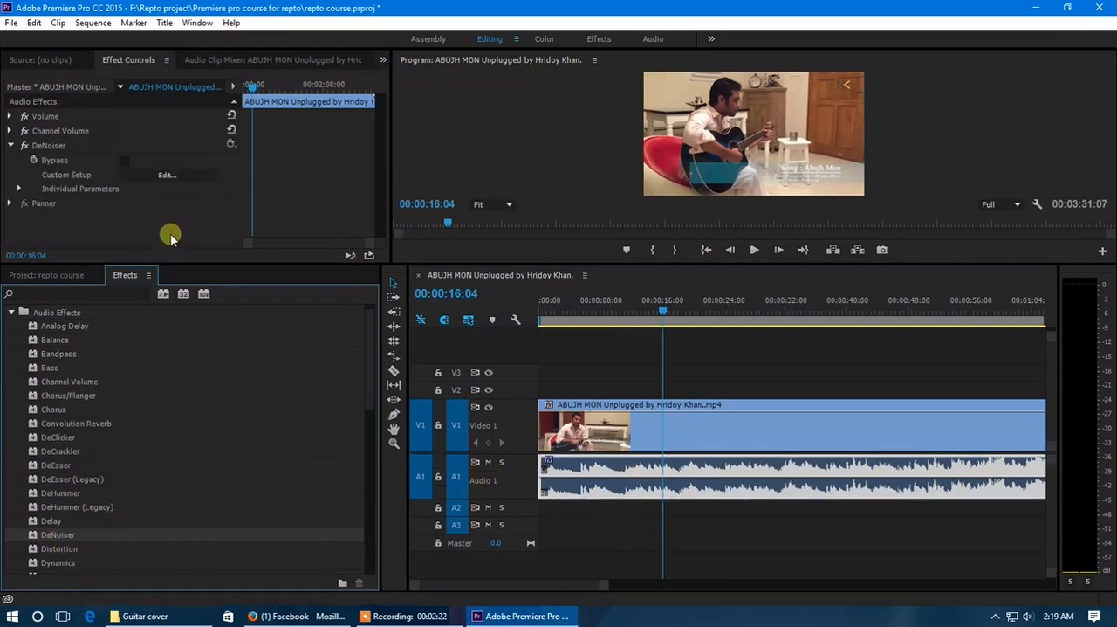
Open the DeNoiser's custom setup editor for the A1 clip and place the playhead about 6 seconds into the sequence
click(47, 146)
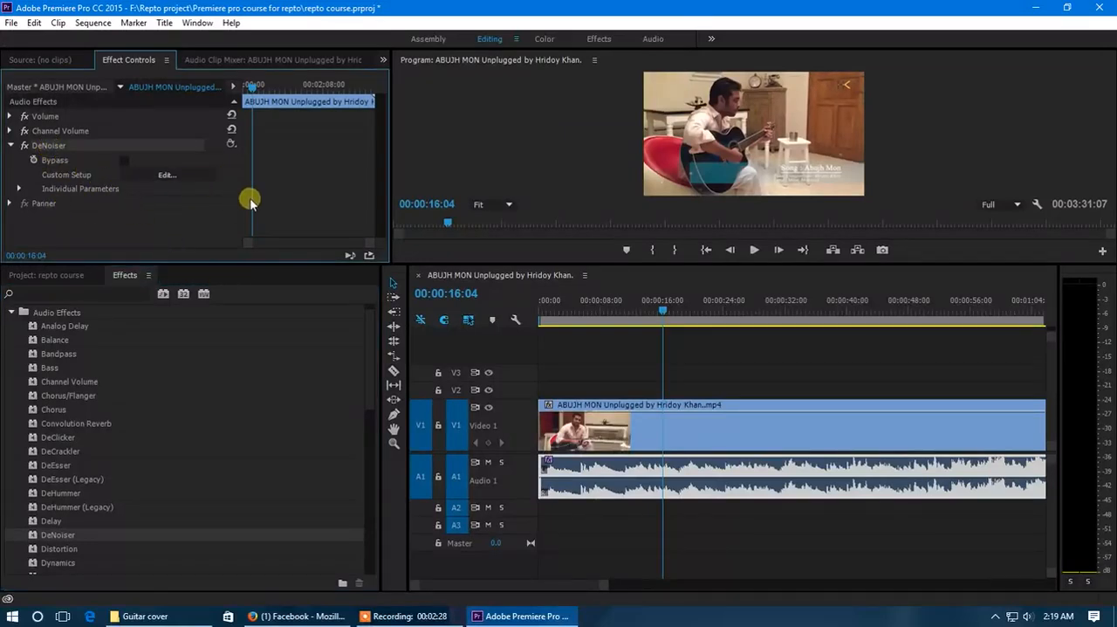
click(590, 309)
drag(590, 310, 590, 310)
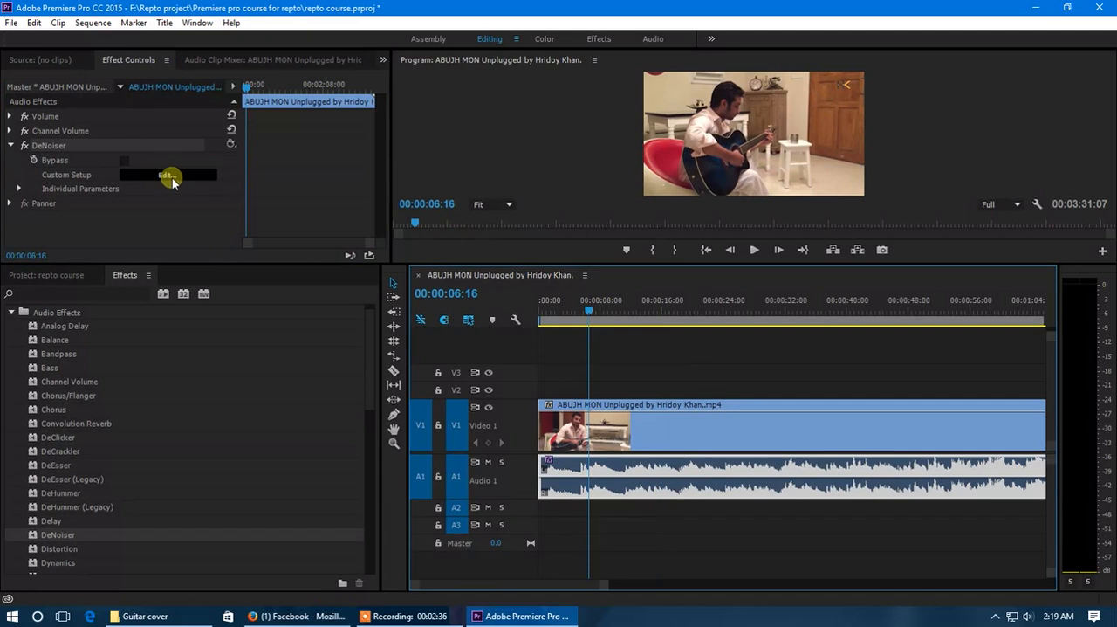
click(167, 176)
drag(541, 192, 371, 218)
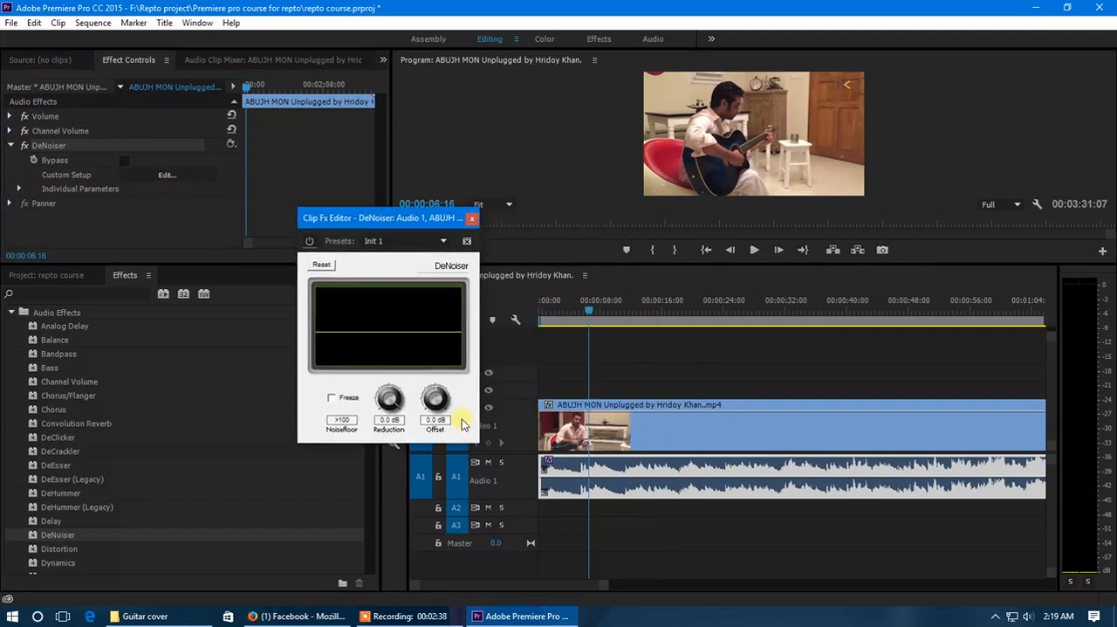
drag(481, 445, 515, 508)
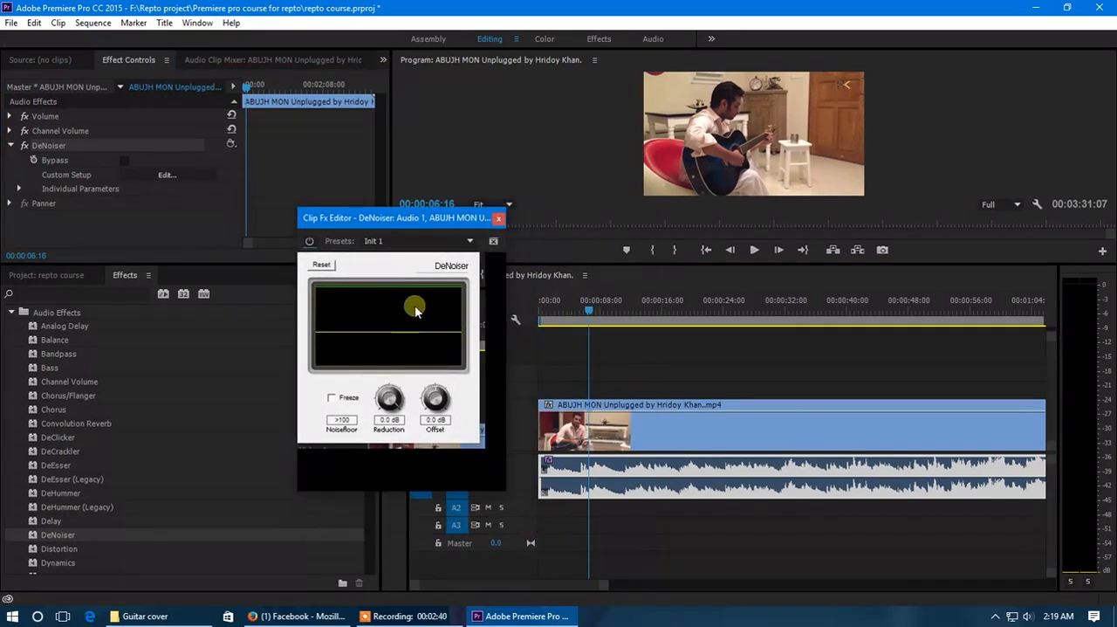
drag(439, 230, 424, 226)
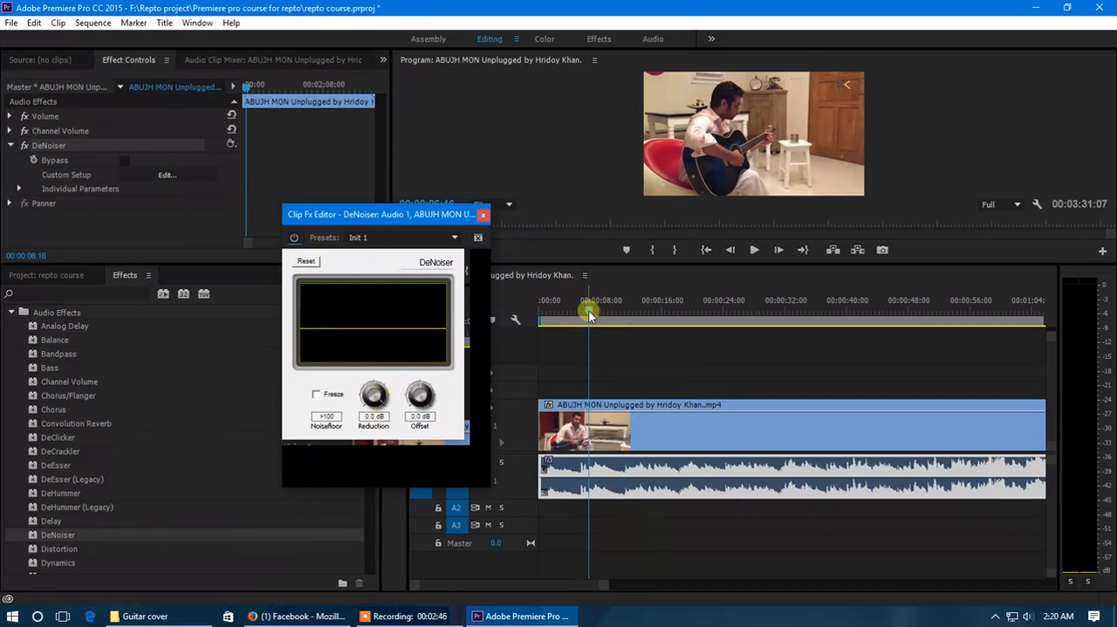
drag(588, 312, 584, 315)
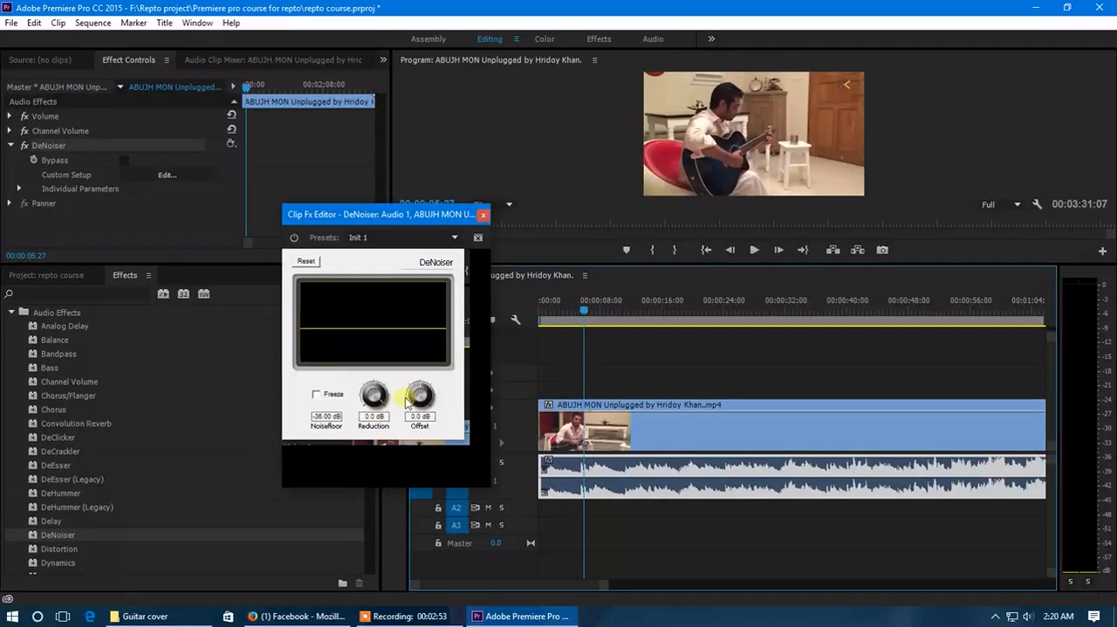
Set the DeNoiser's Reduction to -20.0 dB and Offset to 10.0 dB during playback, then close its editor and stop playback
key(space)
drag(375, 396, 407, 585)
drag(419, 398, 420, 246)
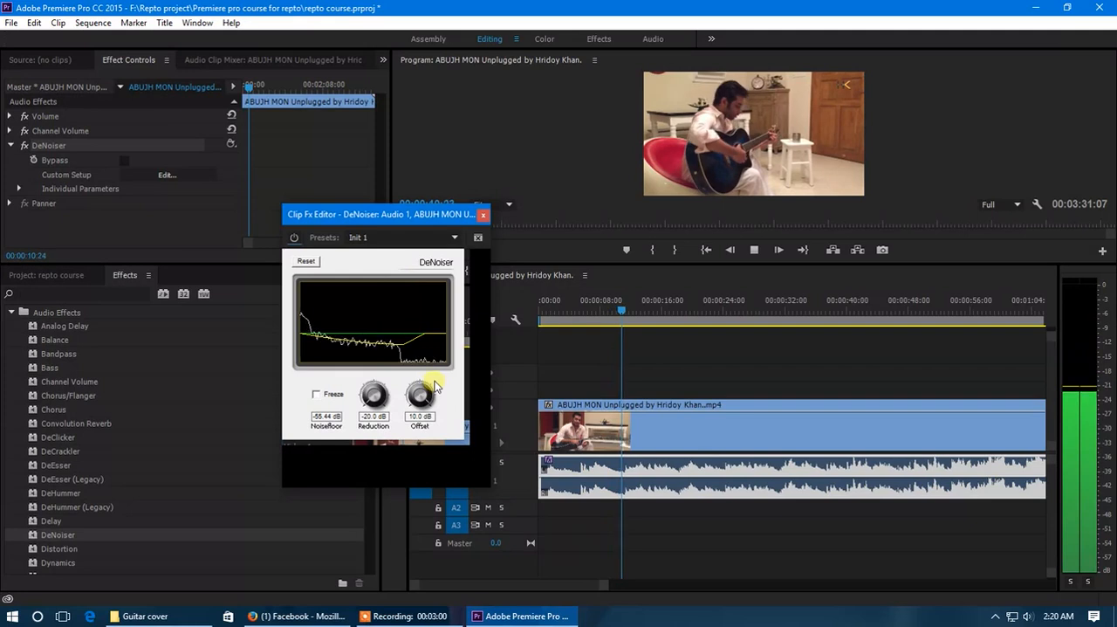
click(484, 215)
key(space)
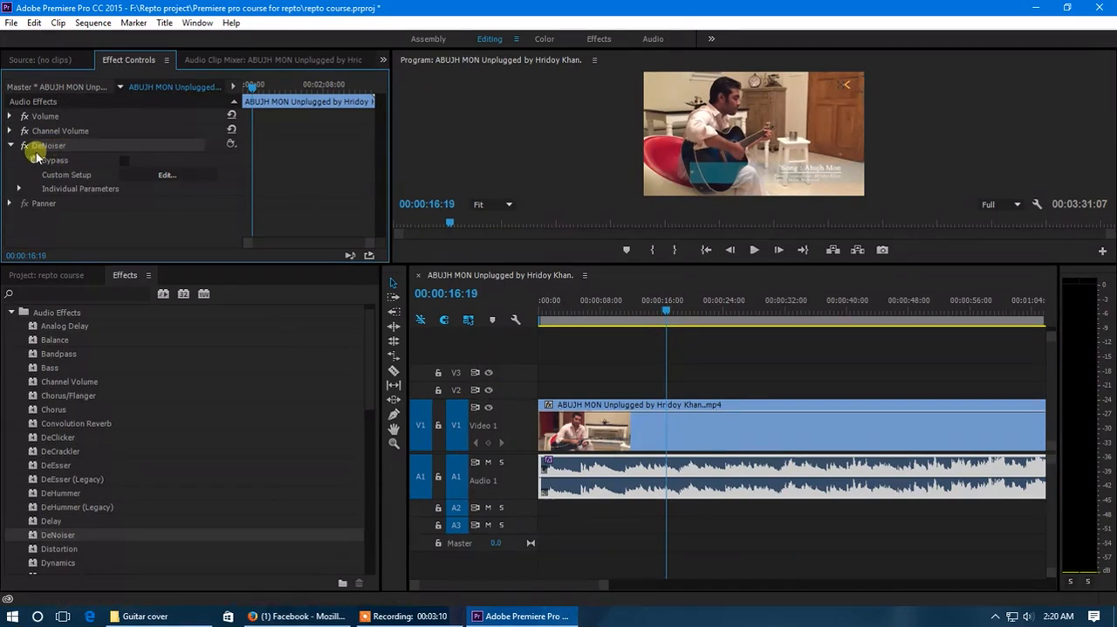
Compare the clip's sound with the DeNoiser toggled during playback, and place the playhead at 00:00:23:17
drag(153, 263, 157, 354)
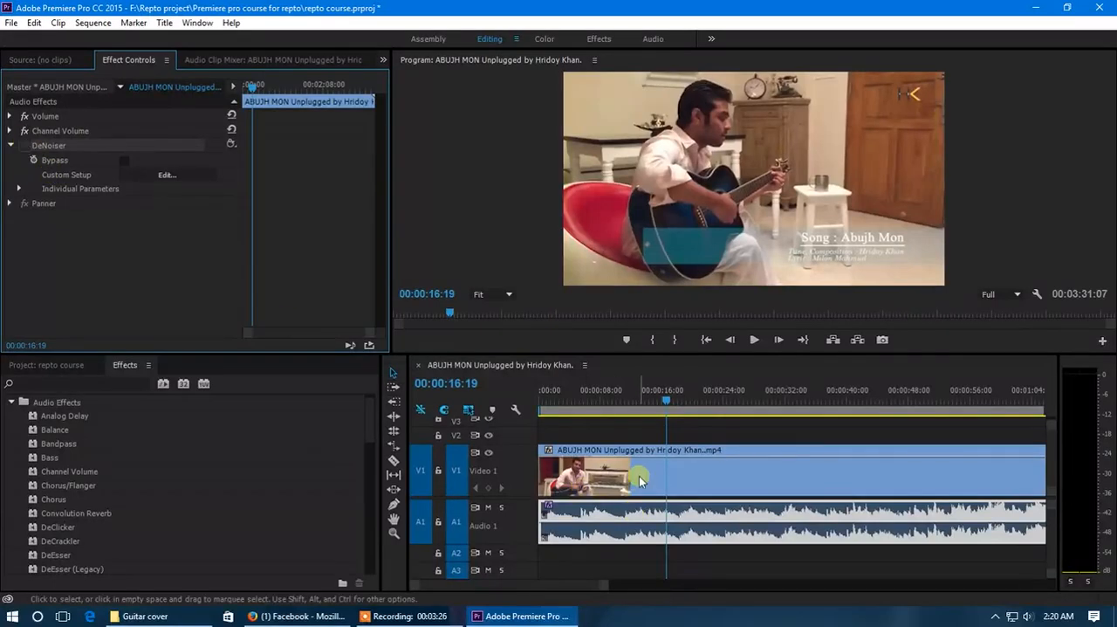
click(25, 145)
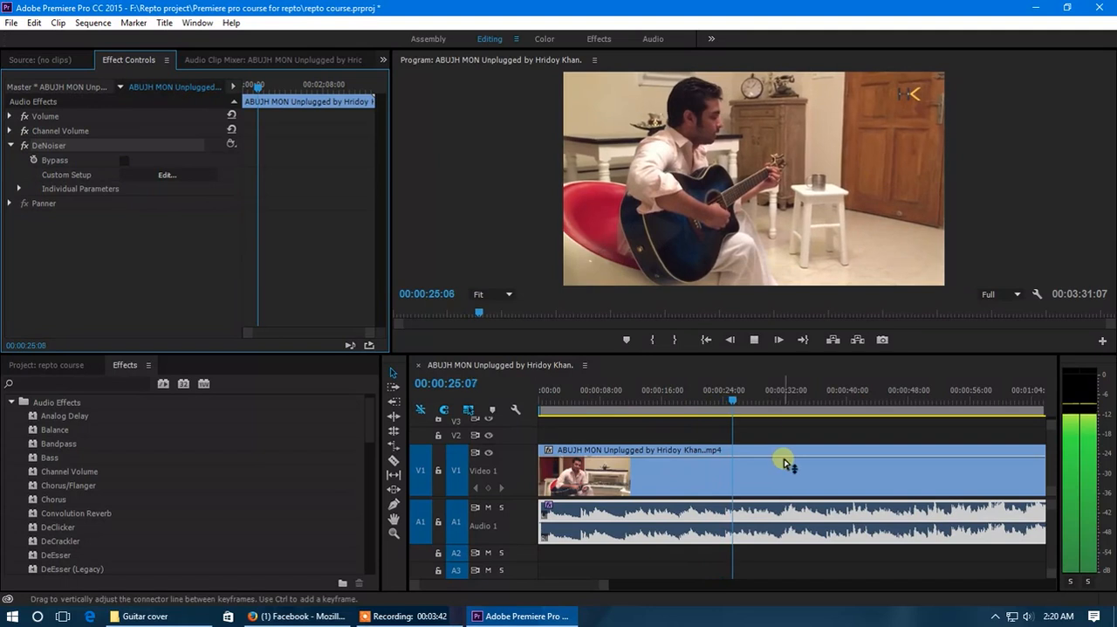
click(720, 391)
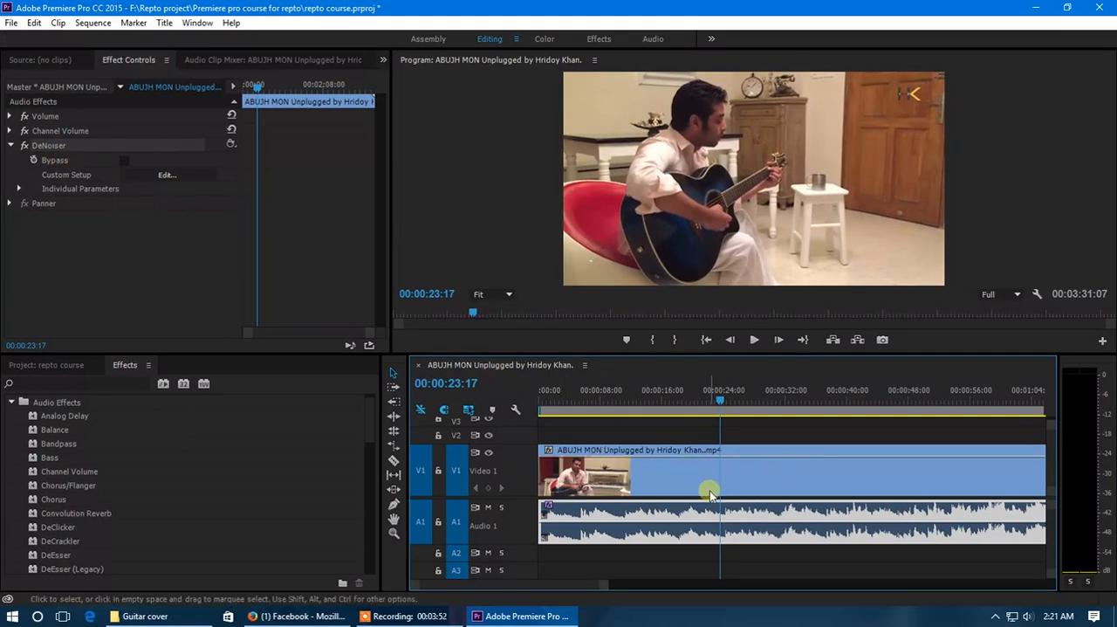
Fit the whole clip in the timeline and expand the heights of the Audio 1 and Video 1 tracks
key(ctrl+s)
scroll(666, 486, down, 6)
scroll(608, 494, down, 2)
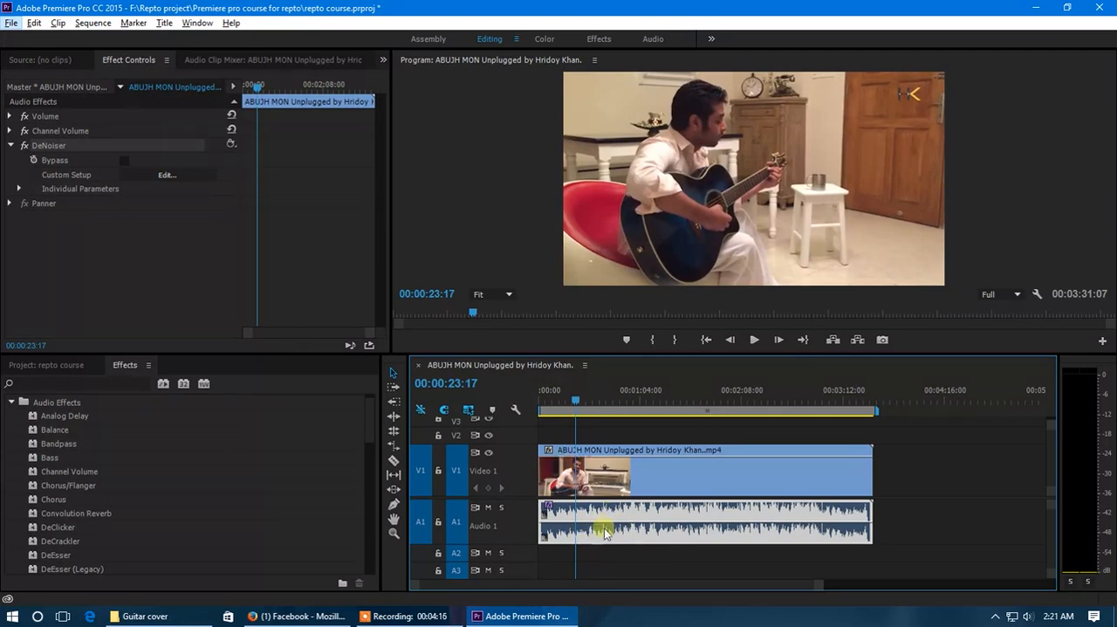
drag(819, 587, 801, 591)
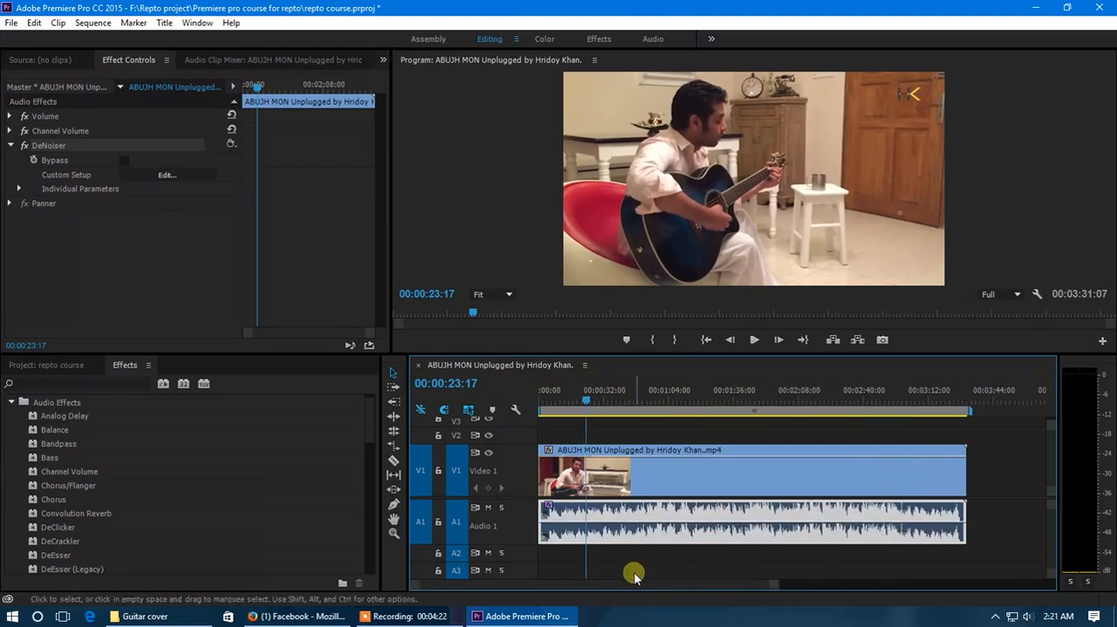
double_click(519, 525)
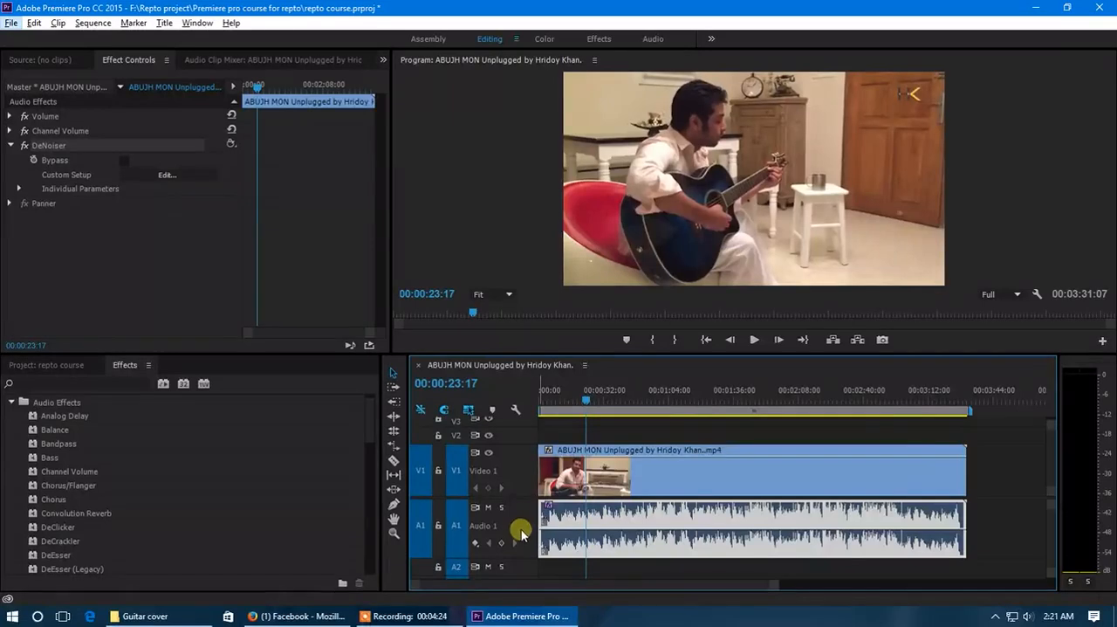
double_click(520, 485)
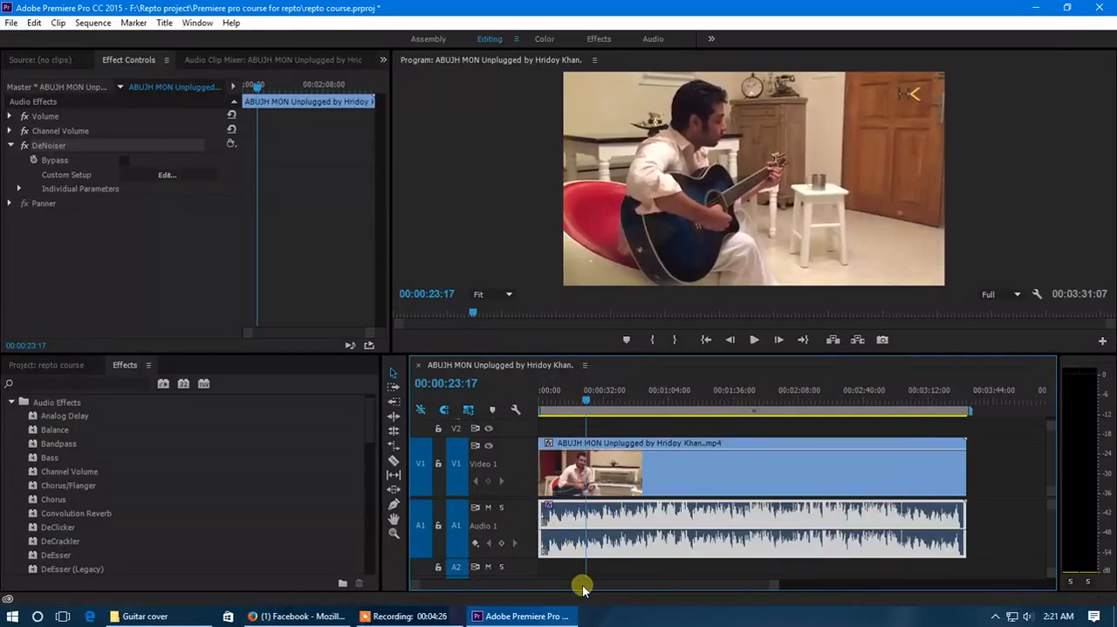
Apply the Vocal Enhancer audio effect to the guitar clip on track A1
scroll(52, 524, down, 2)
scroll(56, 545, up, 3)
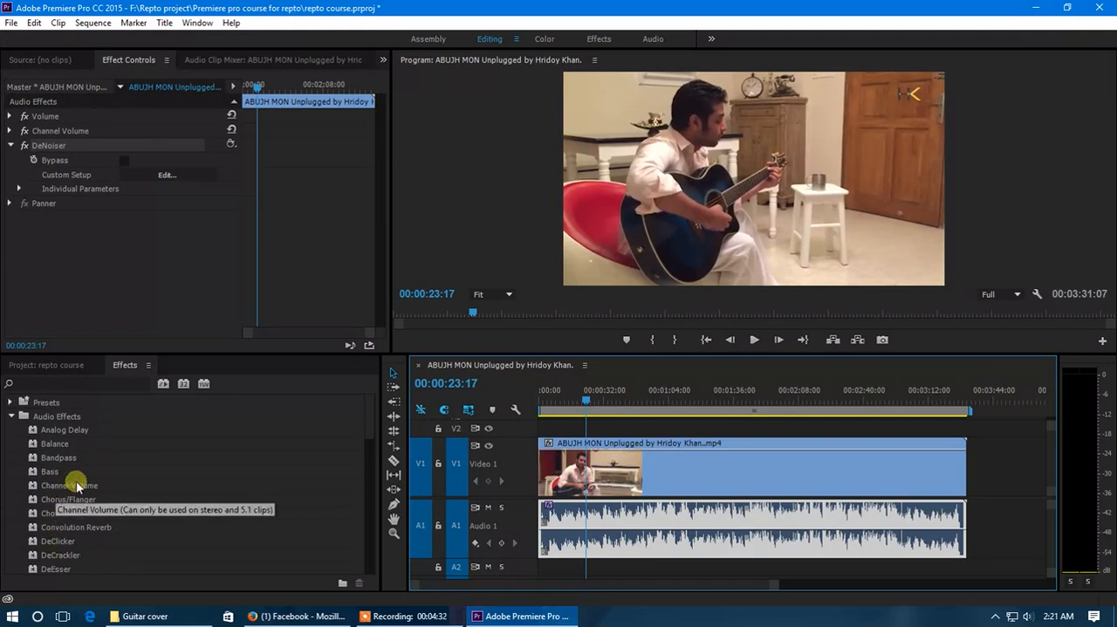
scroll(87, 499, down, 15)
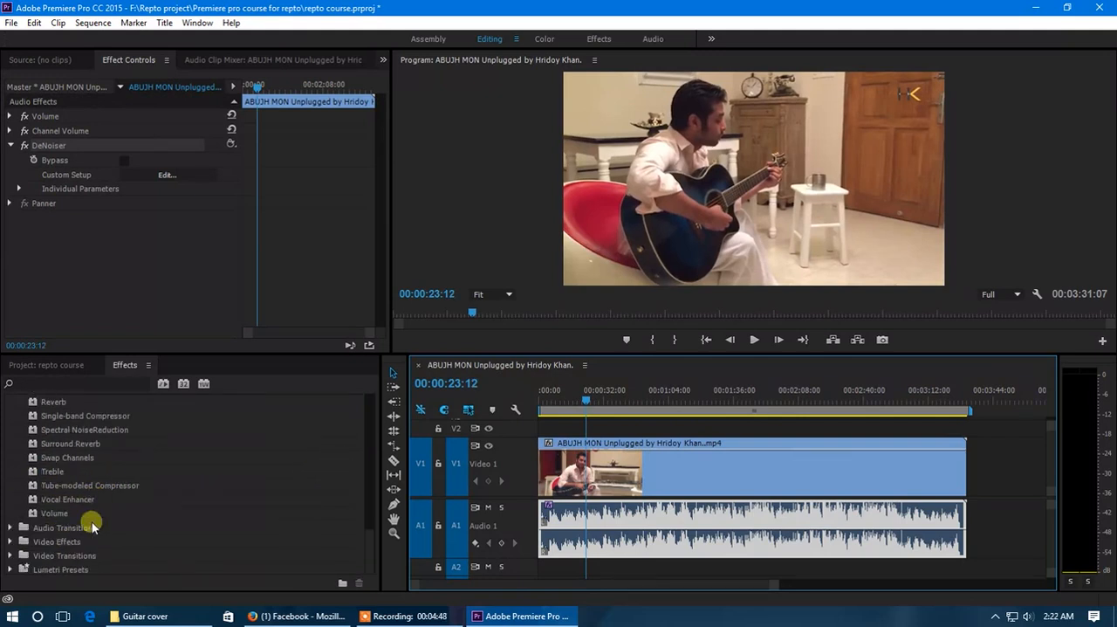
drag(65, 500, 601, 523)
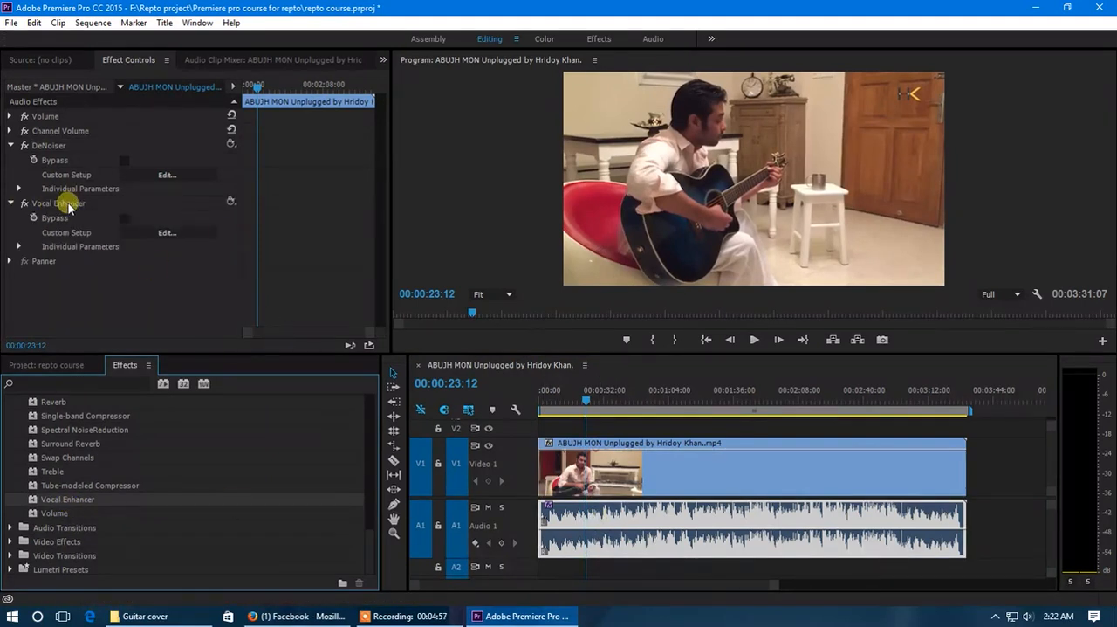
Choose the Male preset in the Vocal Enhancer's custom setup editor and close the editor
click(167, 232)
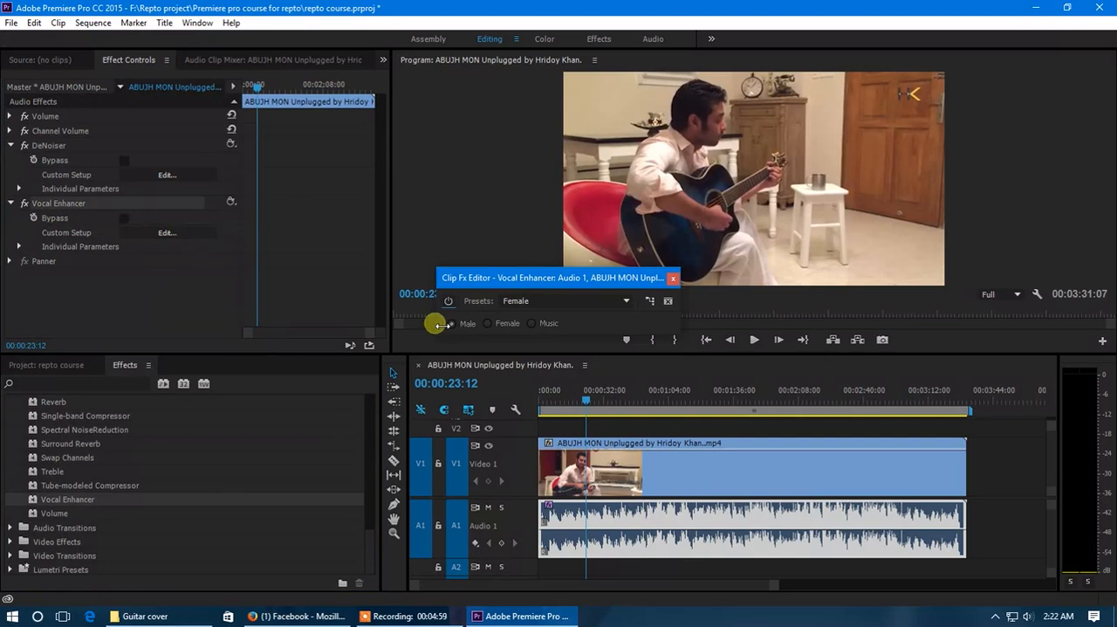
drag(457, 278, 269, 306)
click(436, 330)
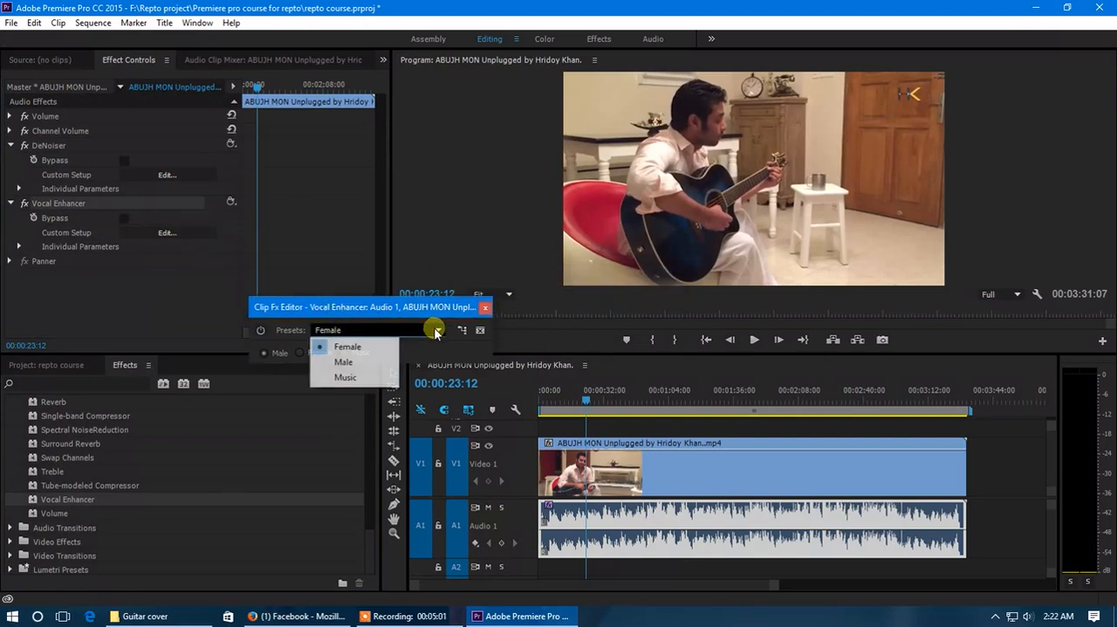
click(435, 332)
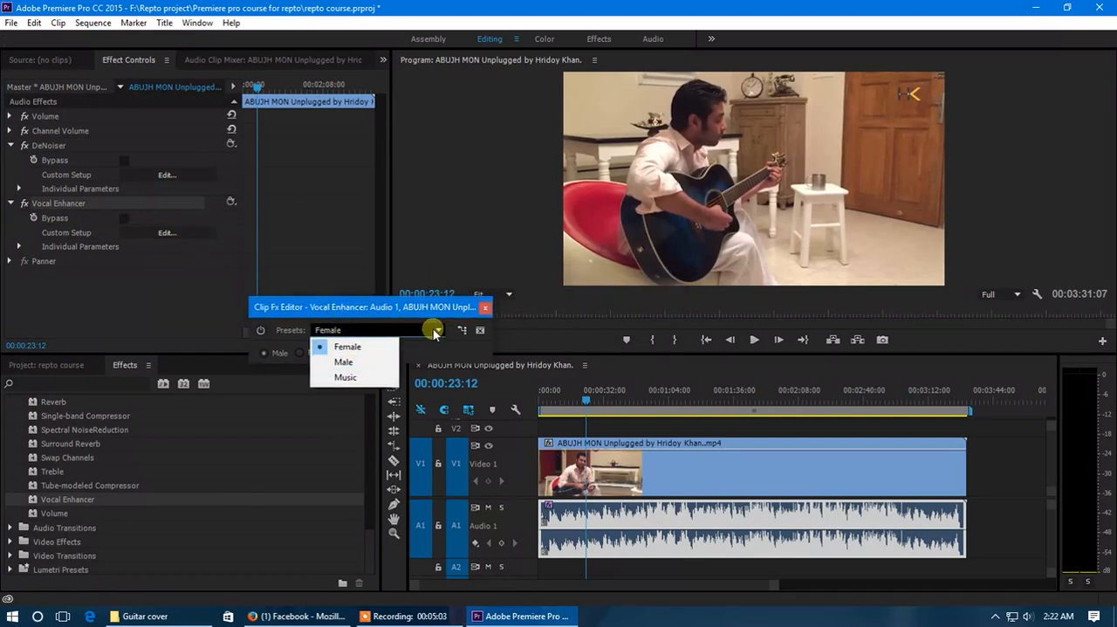
click(355, 365)
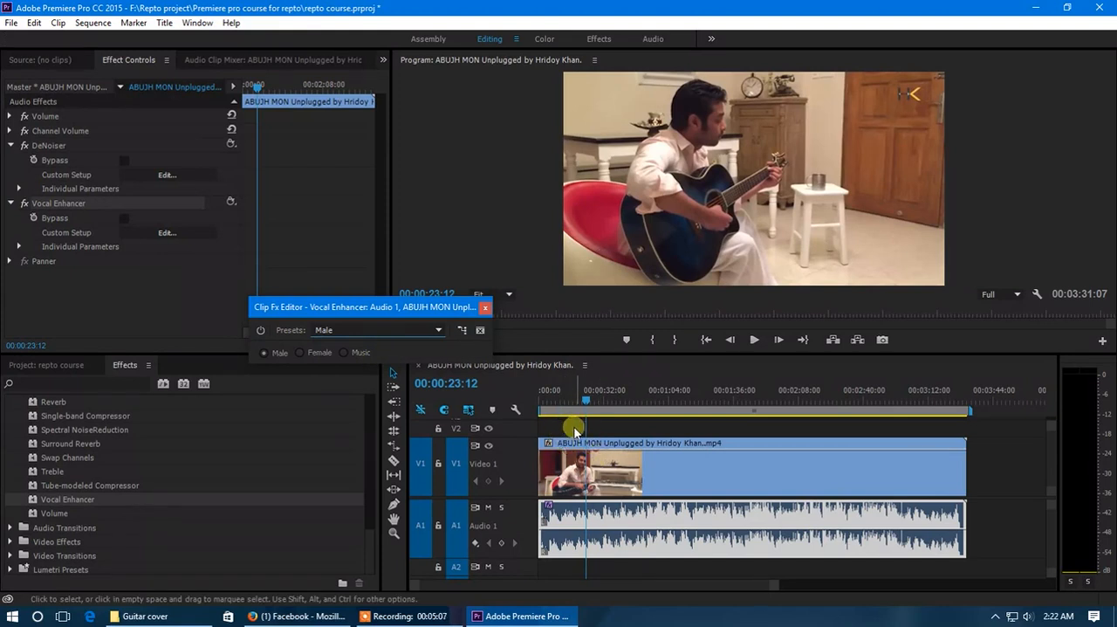
click(481, 308)
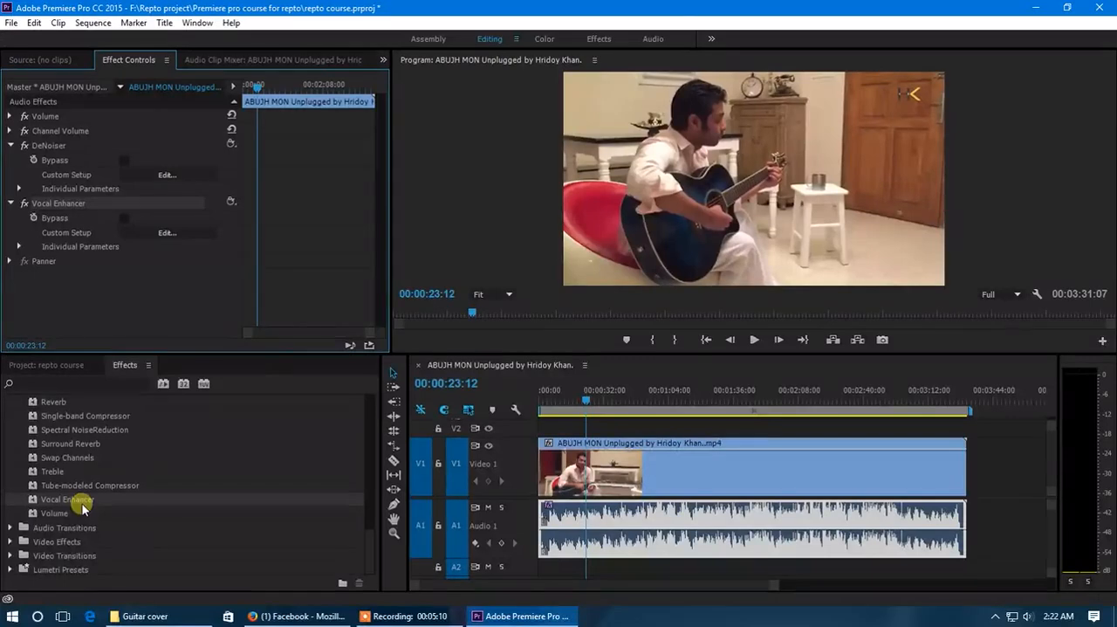
Apply the Volume audio effect to the A1 clip, raise its Level to 6.0 dB and collapse its settings
drag(53, 515, 604, 541)
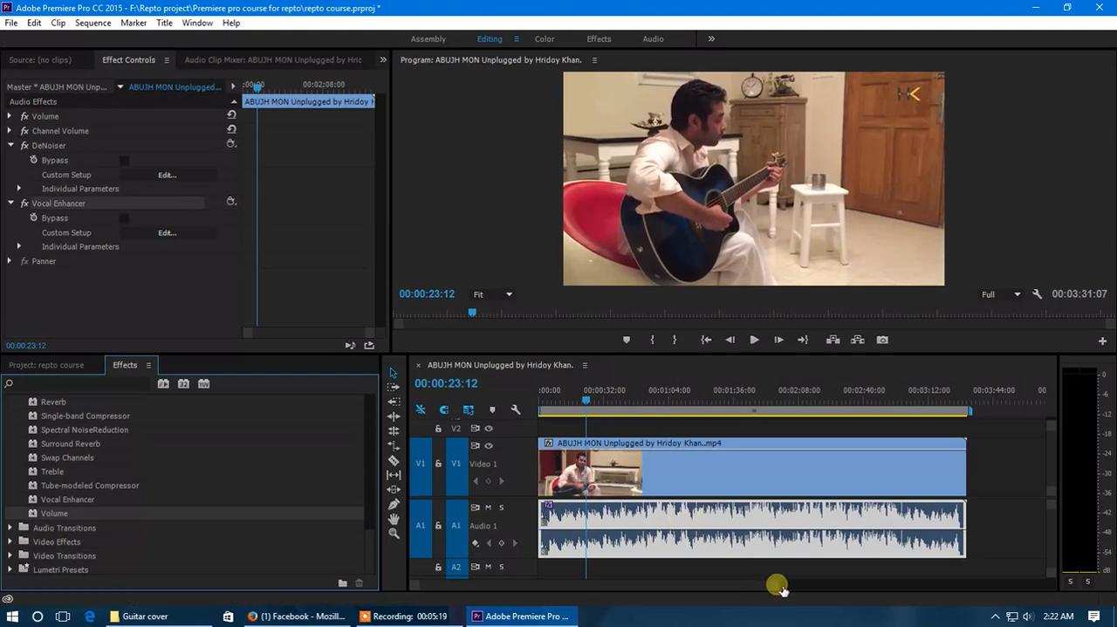
drag(54, 514, 597, 517)
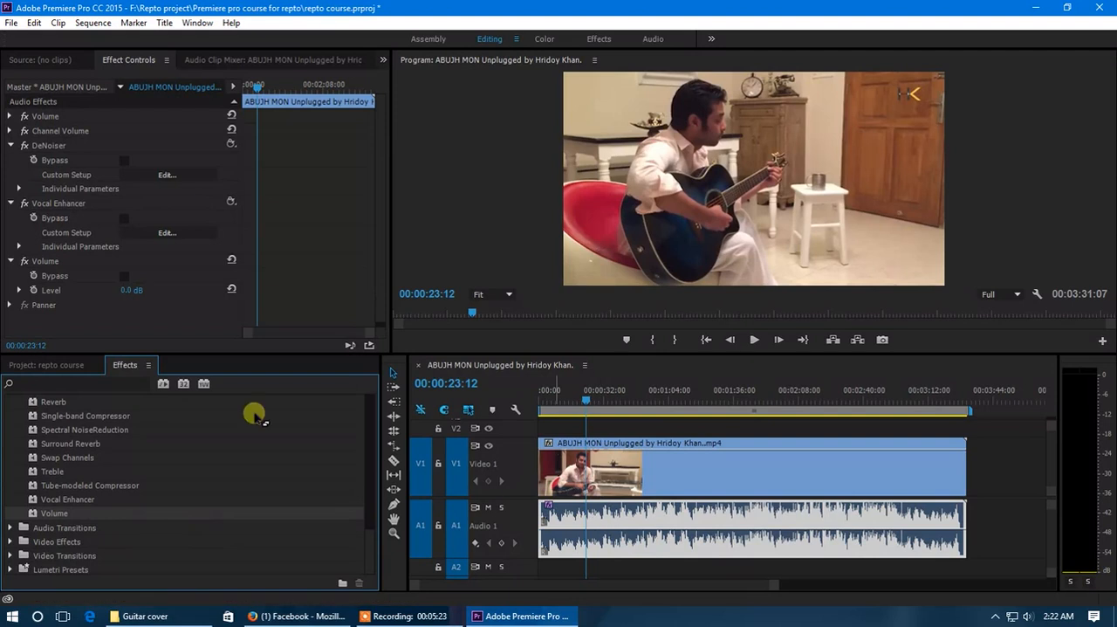
drag(129, 292, 276, 312)
click(19, 290)
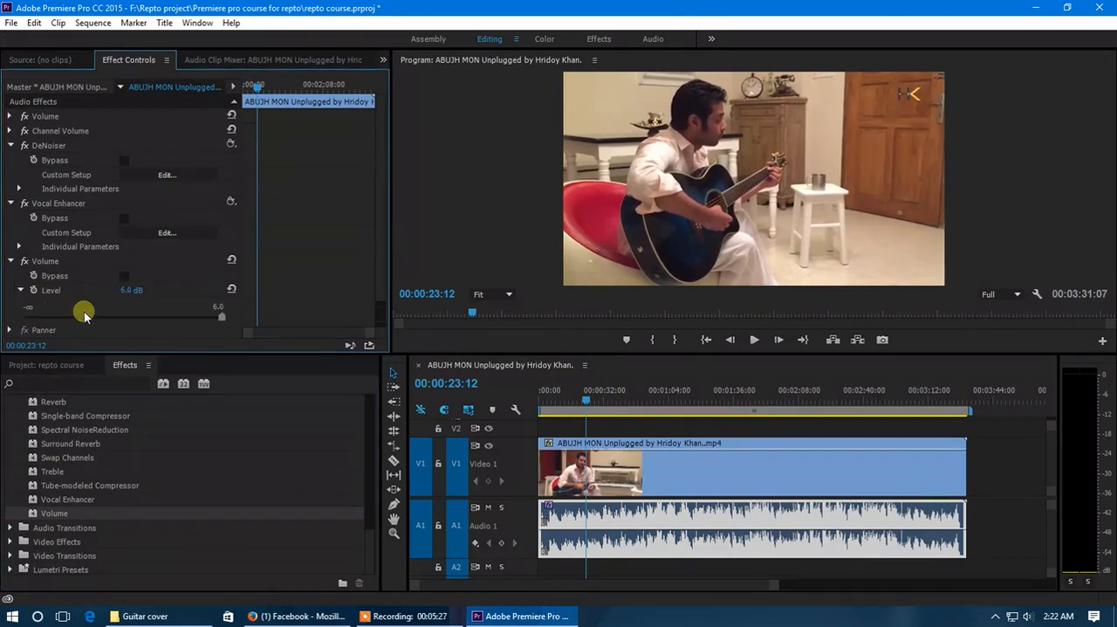
drag(214, 317, 244, 326)
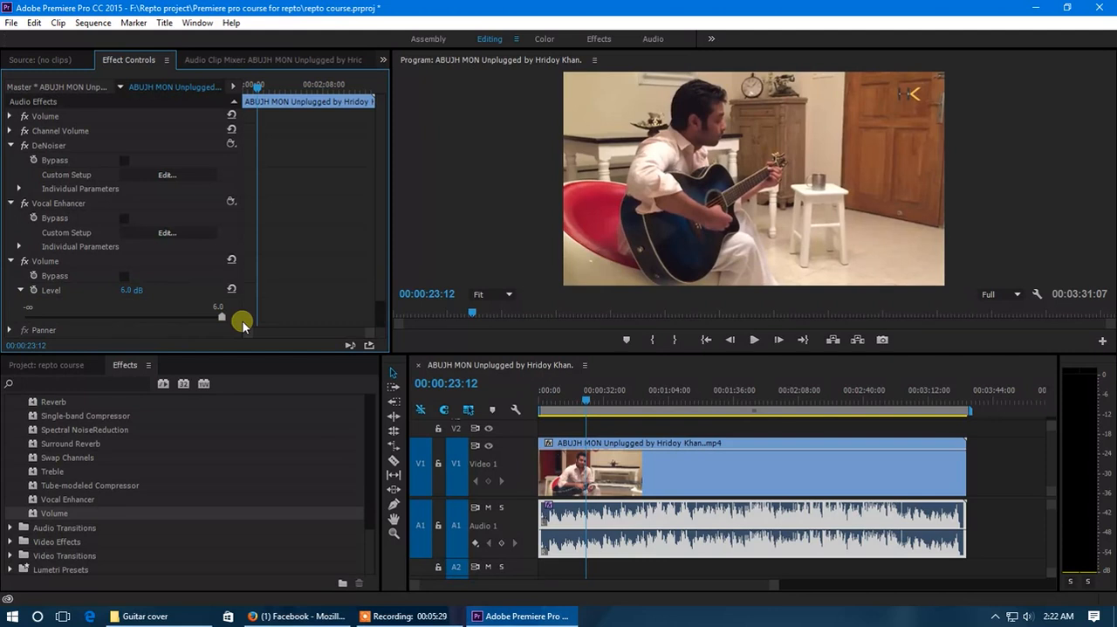
click(10, 262)
drag(50, 513, 569, 513)
click(47, 280)
click(45, 261)
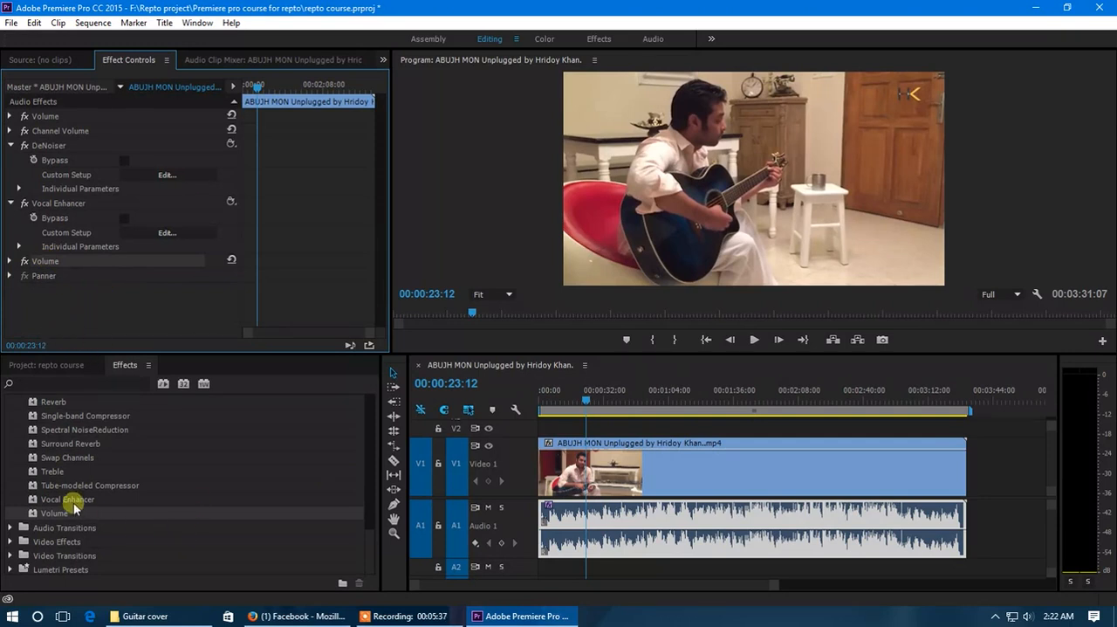
Apply the Treble audio effect to the A1 clip and raise its Boost to 24.0 dB
scroll(54, 494, up, 1)
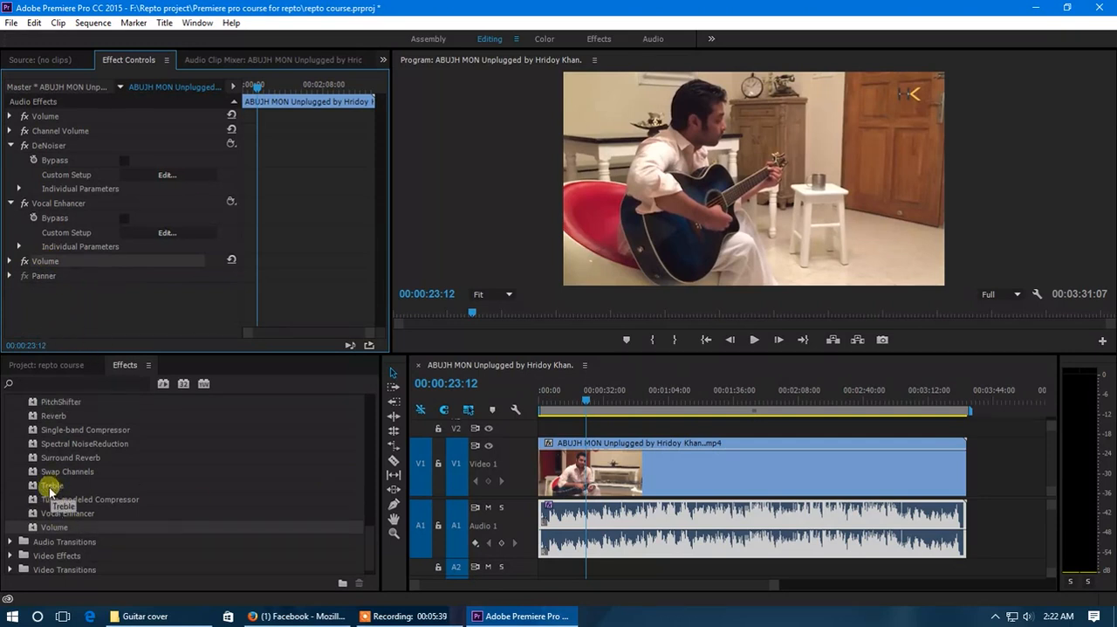
click(53, 487)
drag(91, 501, 594, 515)
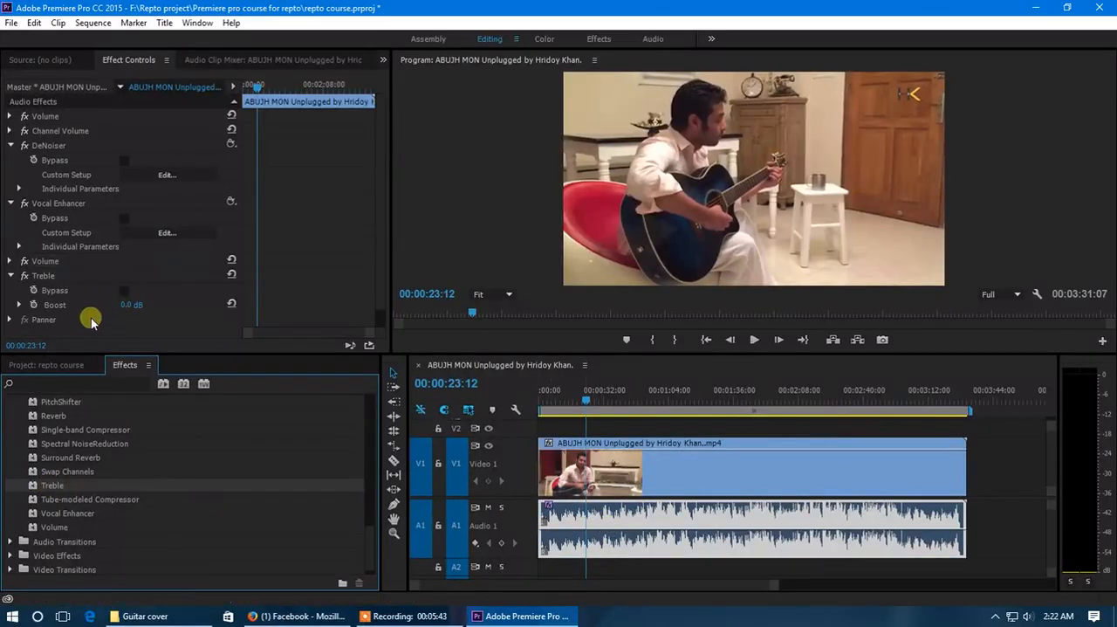
scroll(89, 305, down, 1)
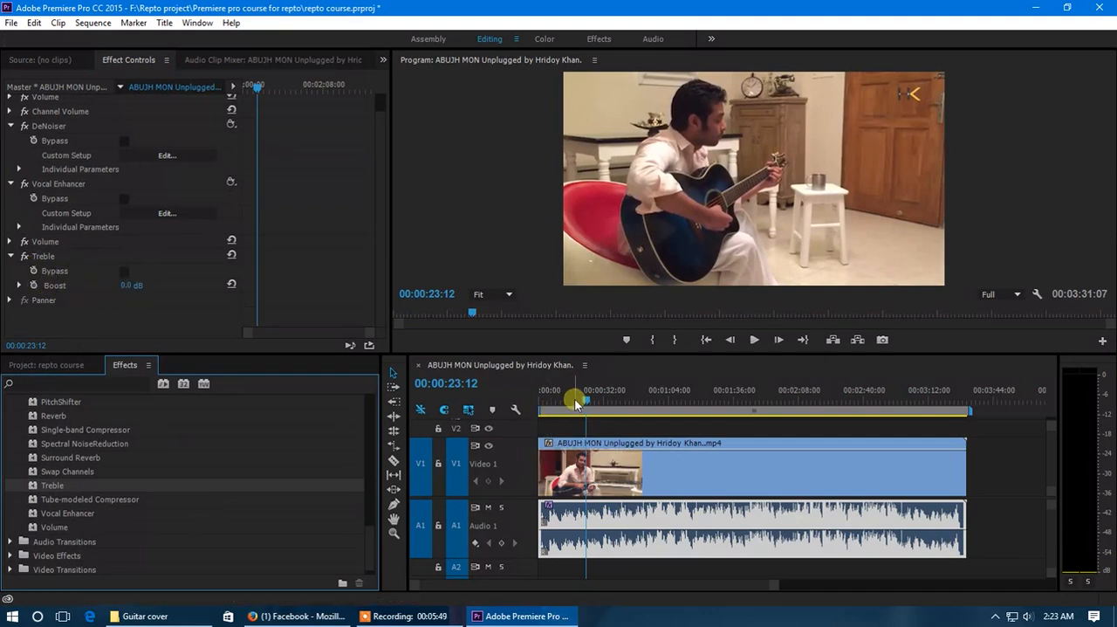
click(20, 285)
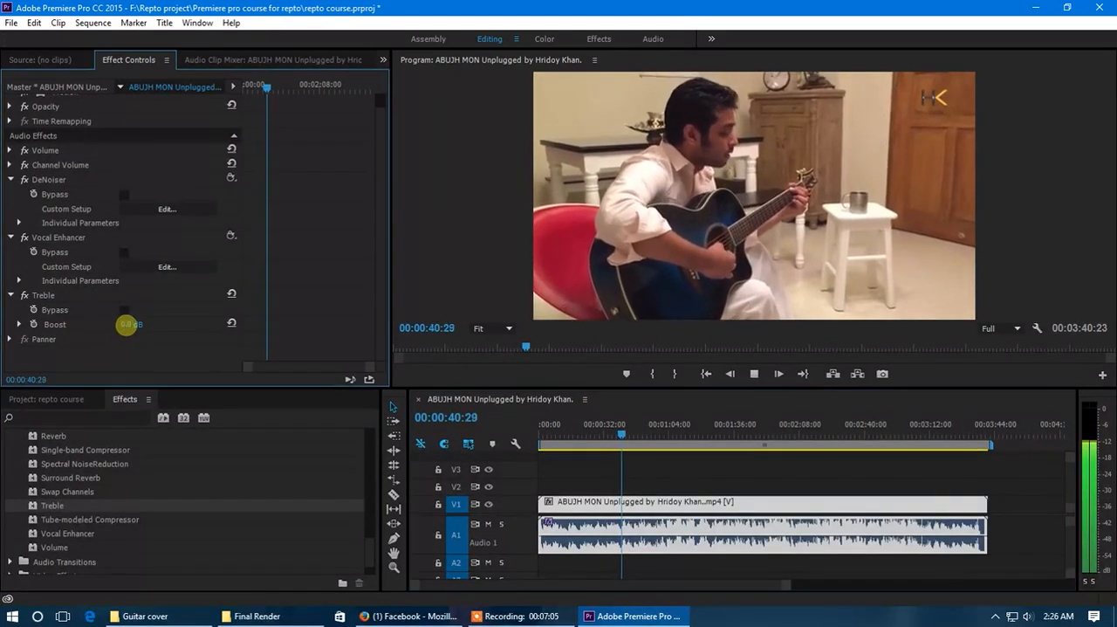
drag(126, 324, 341, 340)
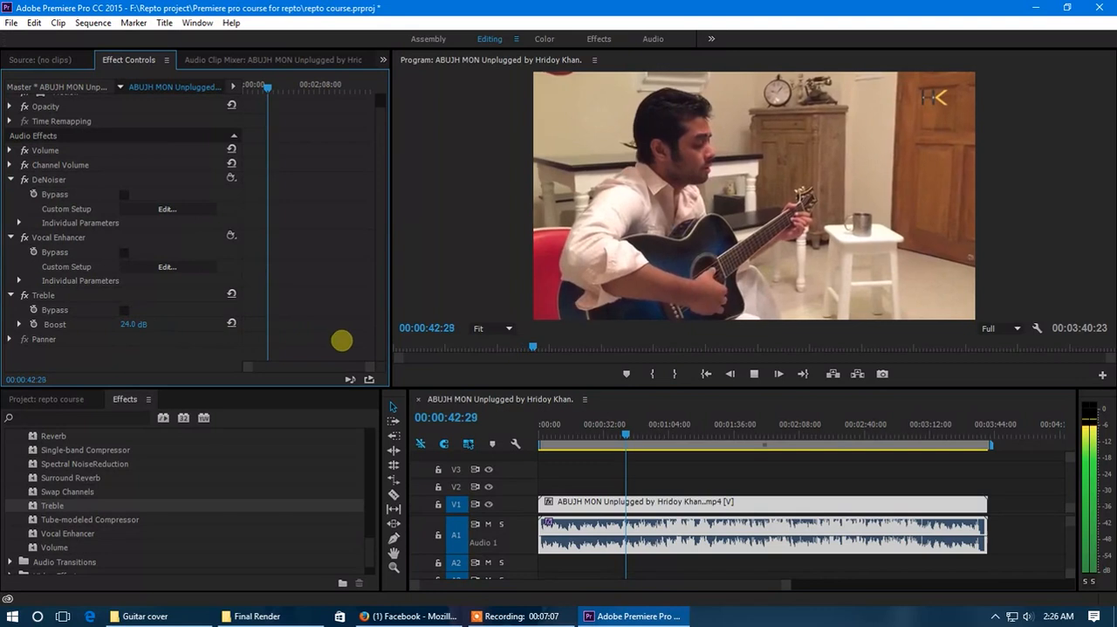
Set the Treble effect's Boost to 22.0 dB during playback, then stop playback
click(20, 324)
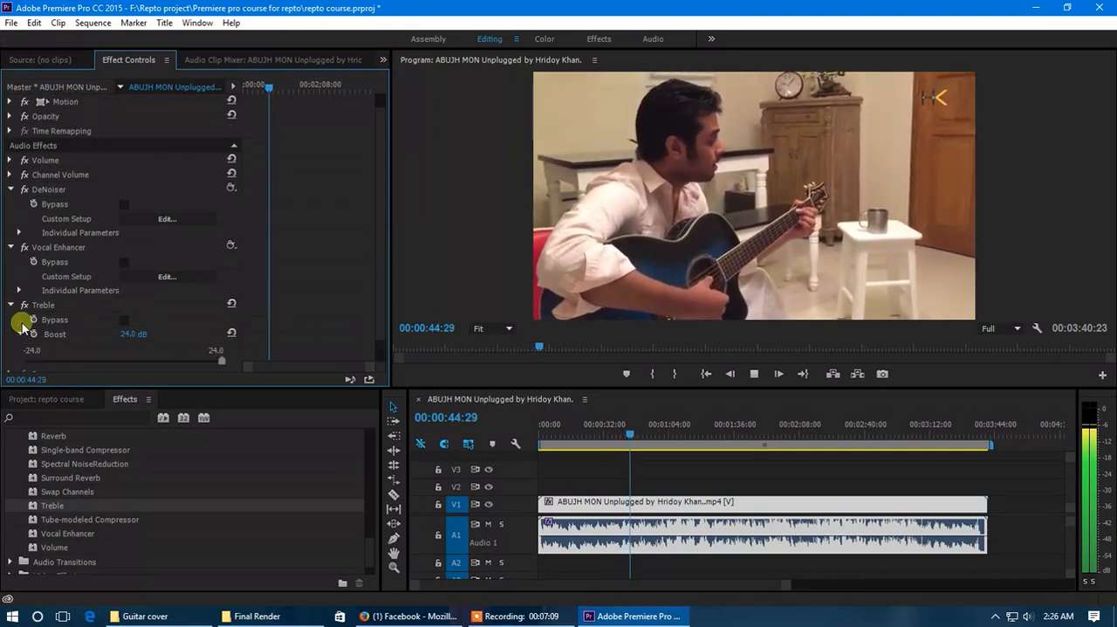
scroll(187, 295, down, 1)
mouse_move(219, 334)
mouse_down()
mouse_move(30, 339)
mouse_move(213, 337)
mouse_up()
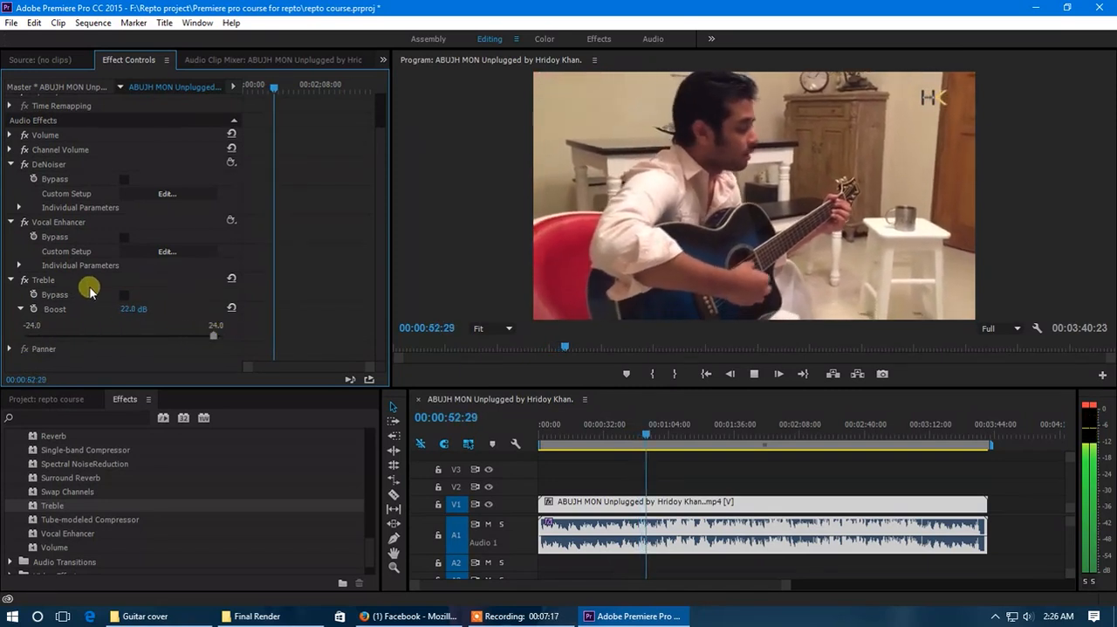
key(space)
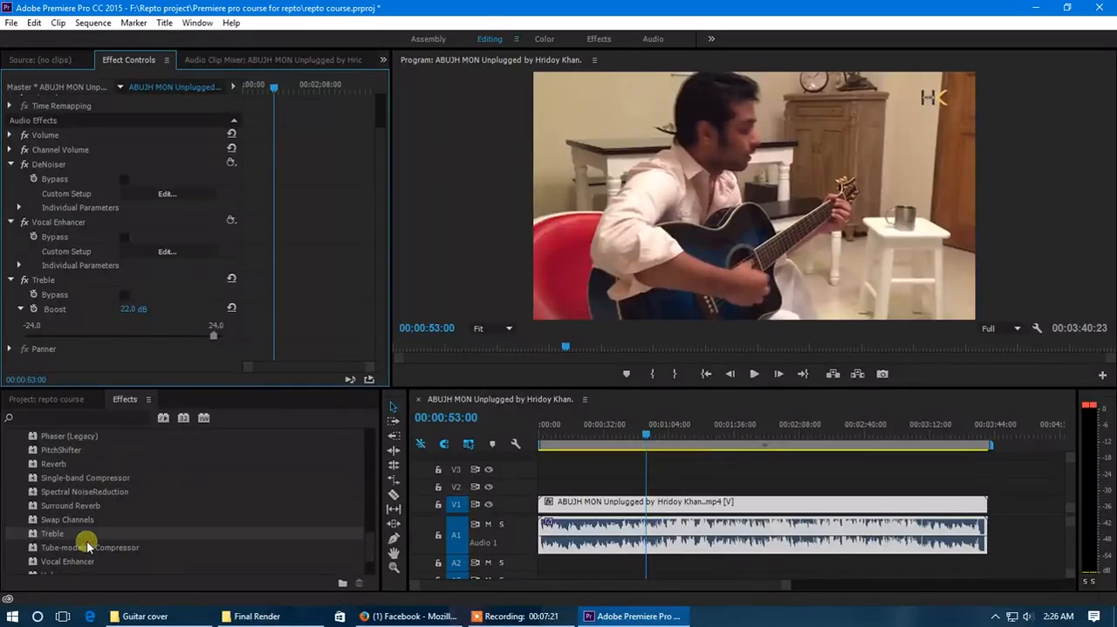
Apply the Reverb audio effect to the A1 clip and open its custom setup editor beside the video preview
scroll(82, 508, down, 1)
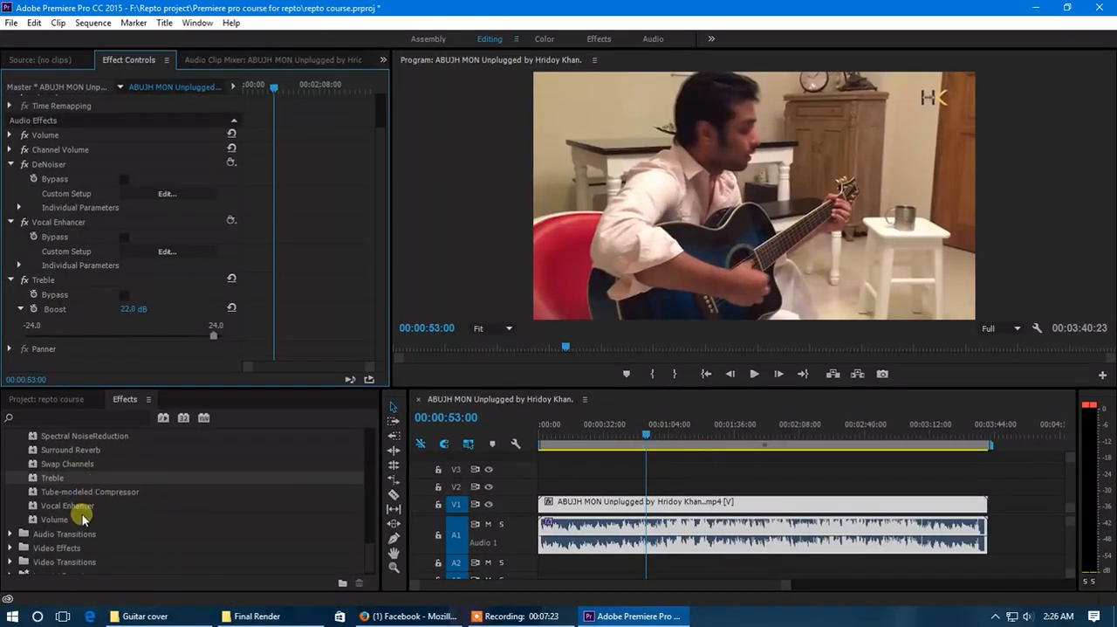
scroll(65, 520, up, 3)
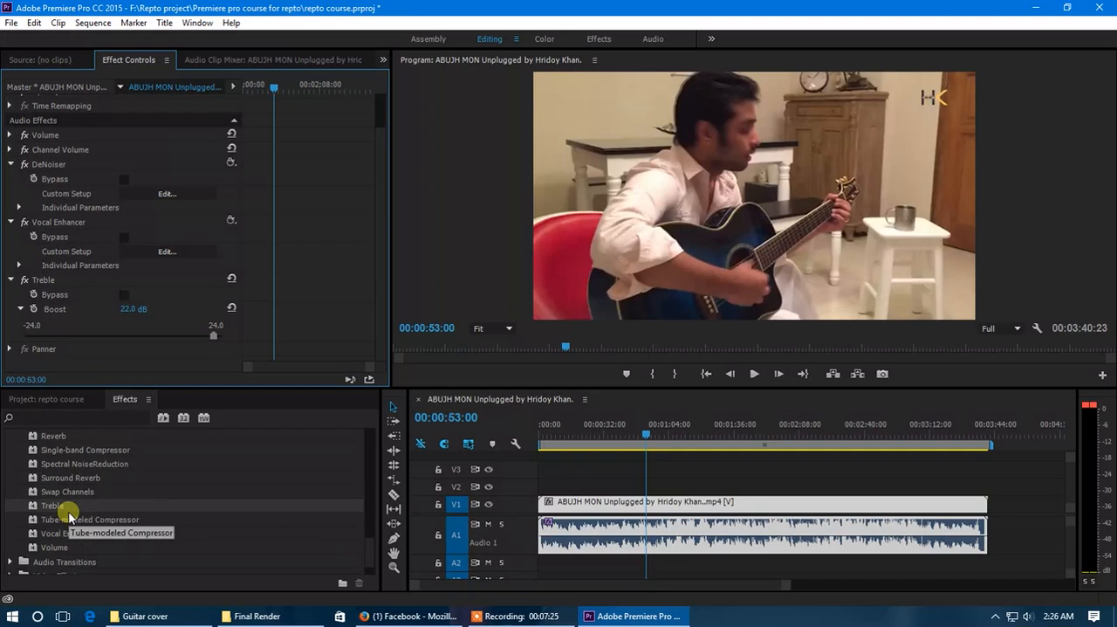
scroll(70, 515, up, 1)
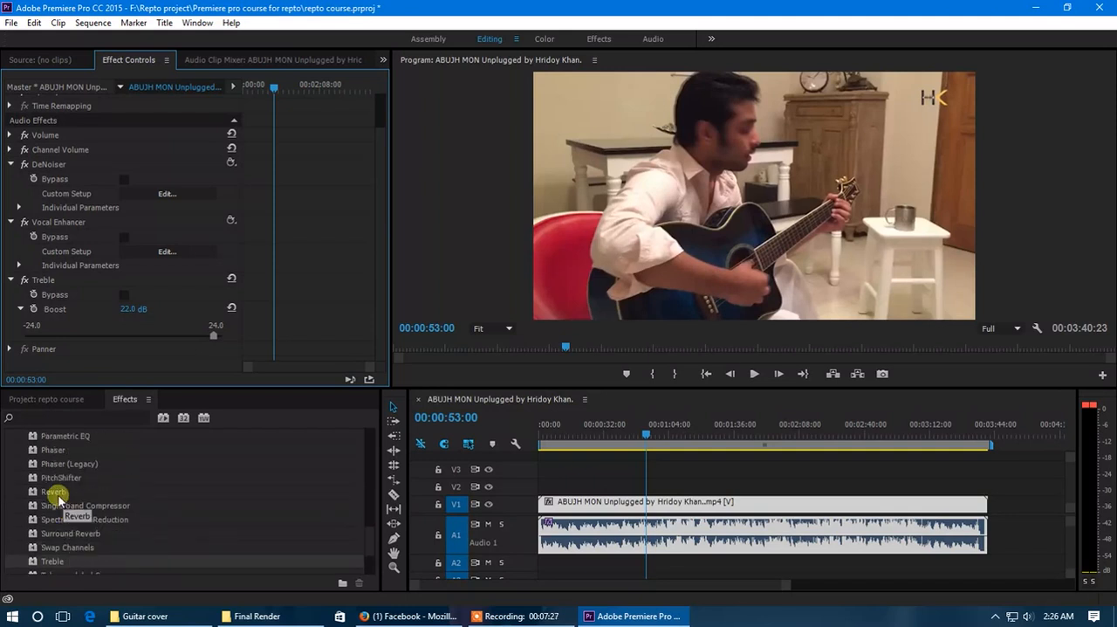
drag(55, 493, 614, 532)
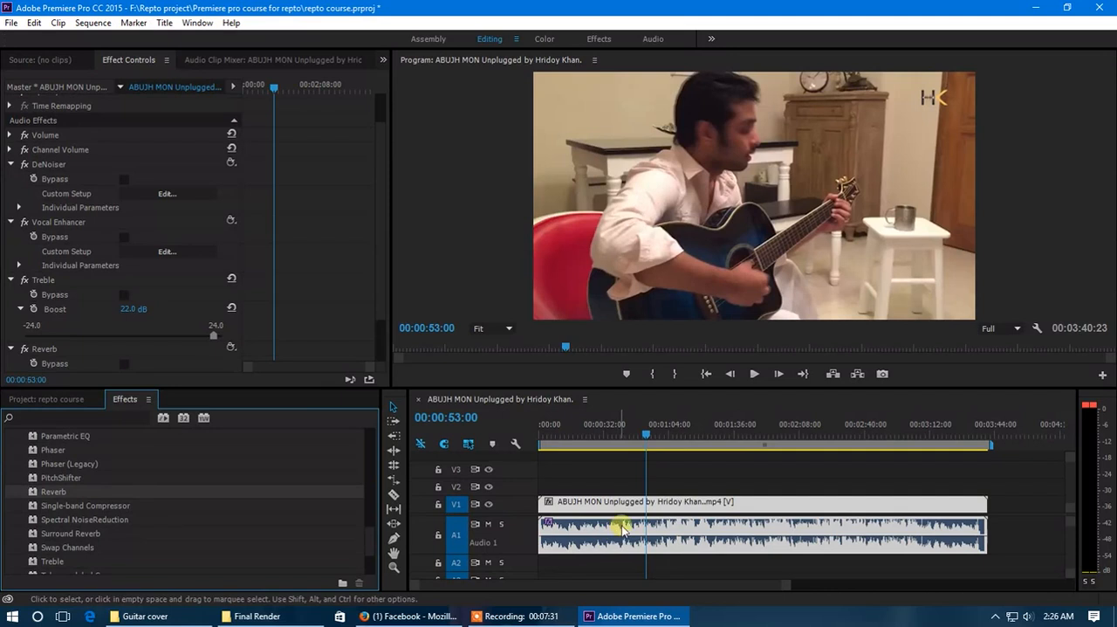
scroll(166, 343, down, 2)
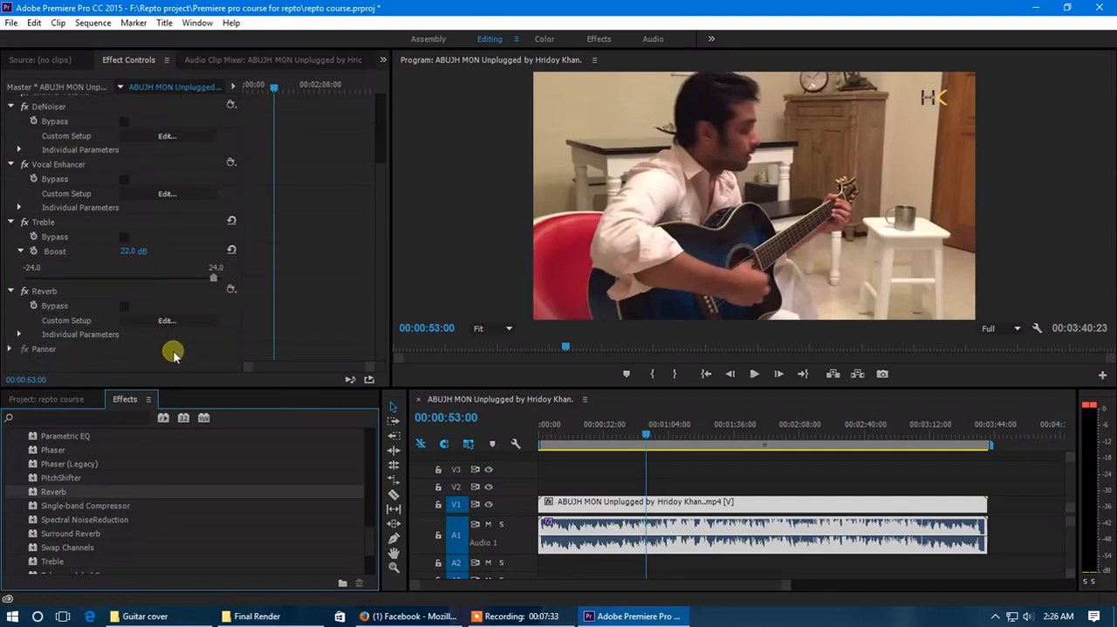
click(166, 320)
drag(561, 171, 379, 153)
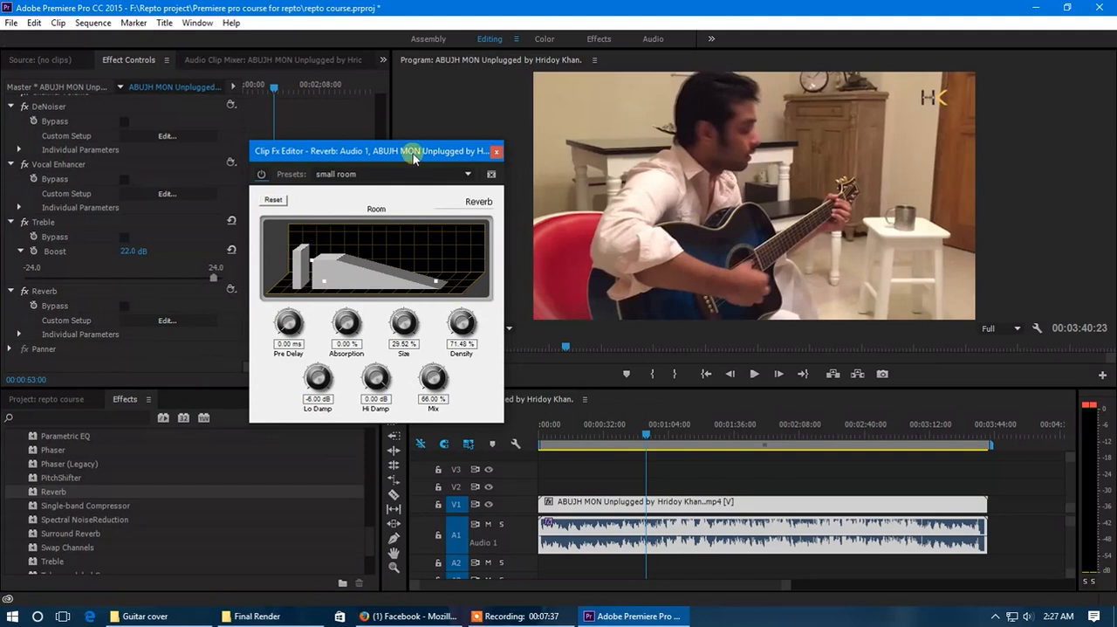
Play the sequence from 00:00:30:15 and set the Reverb's Mix to 100.00 % with the small room preset
click(602, 434)
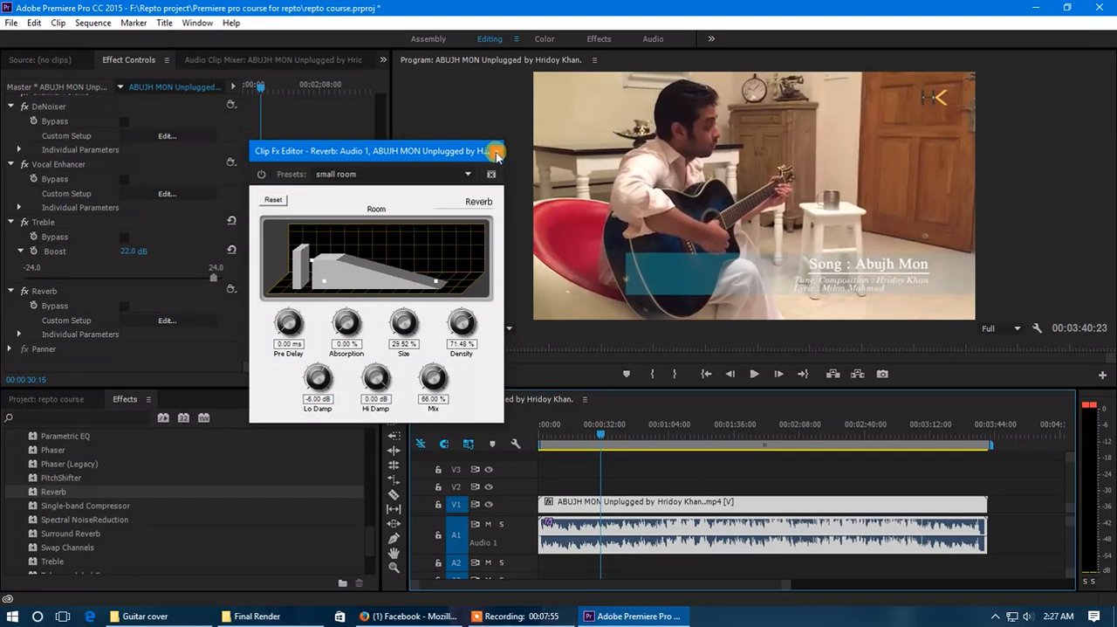
drag(414, 159, 387, 165)
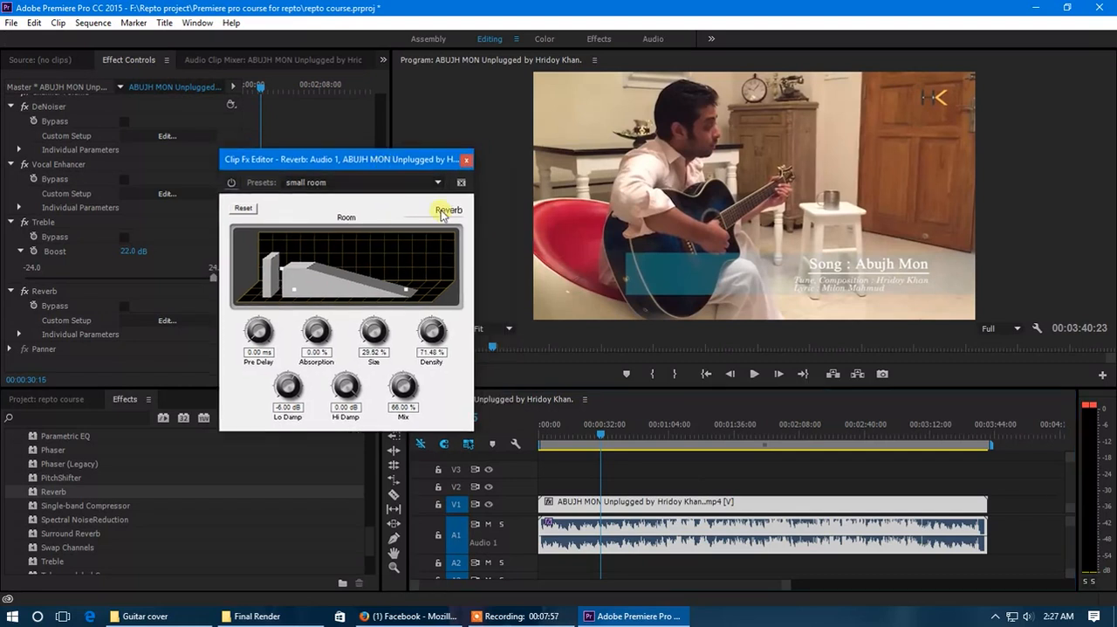
key(space)
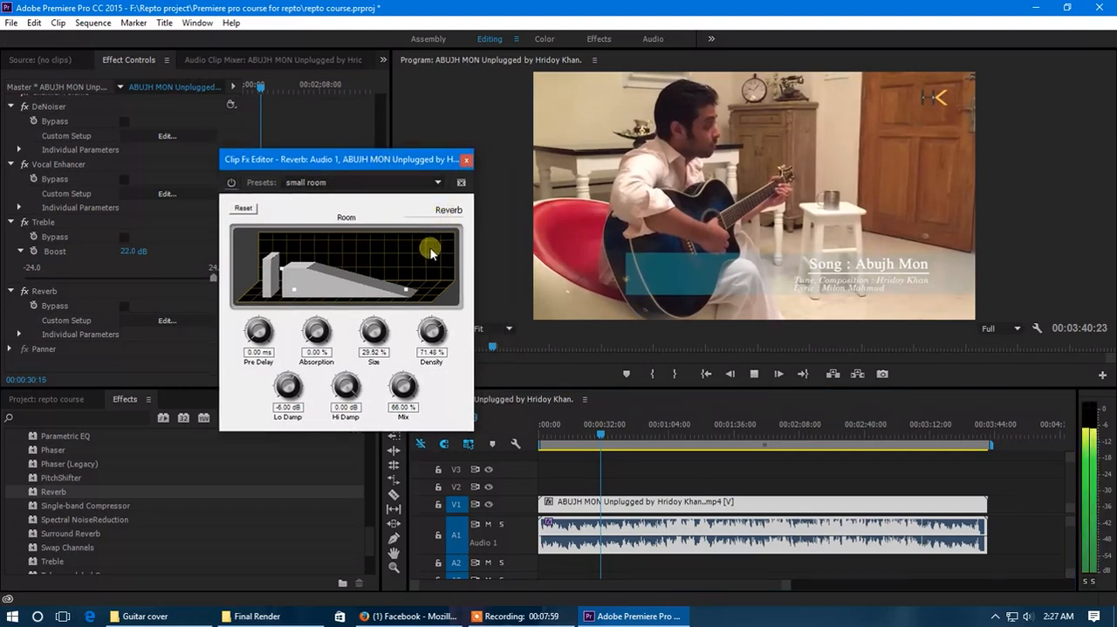
drag(408, 292, 393, 311)
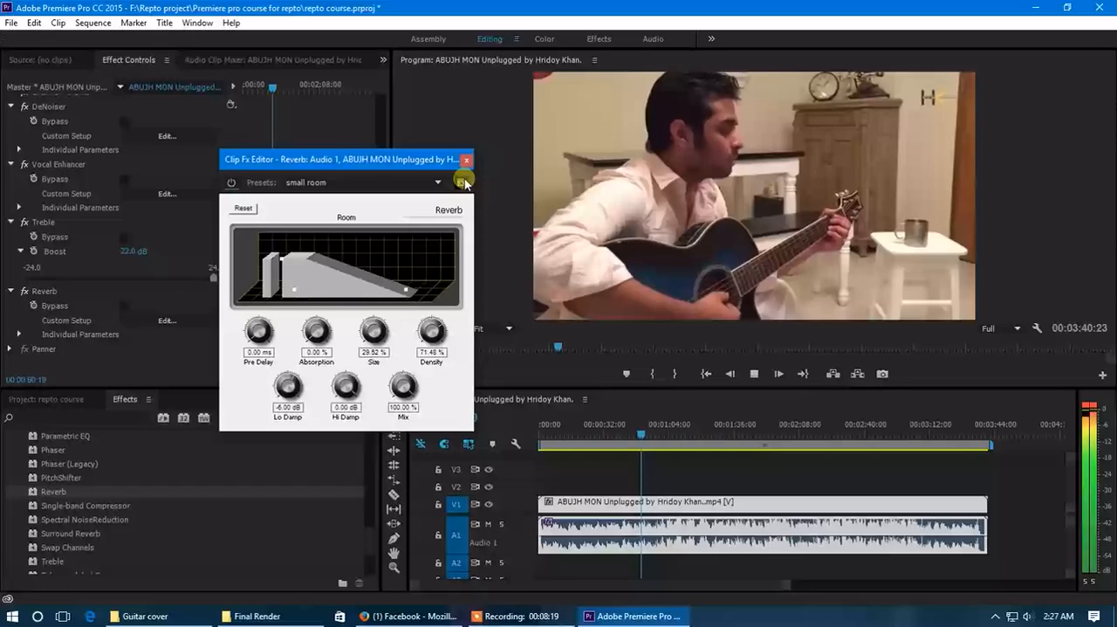
Compare the clip's sound with the Reverb bypassed and active, replaying from 00:00:49:00
click(232, 183)
key(space)
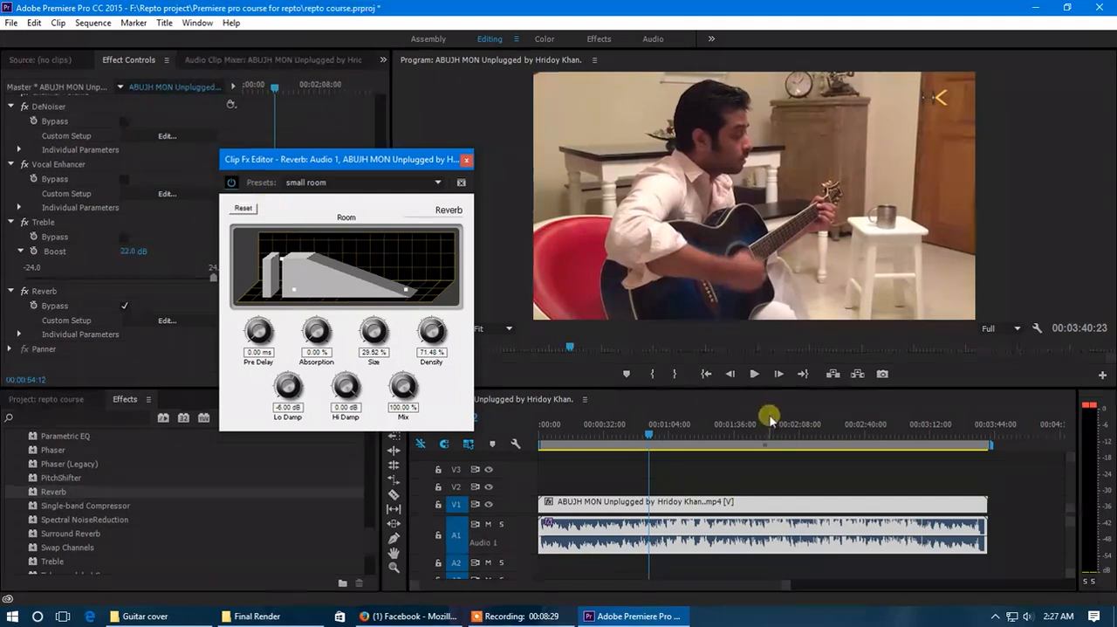
click(638, 434)
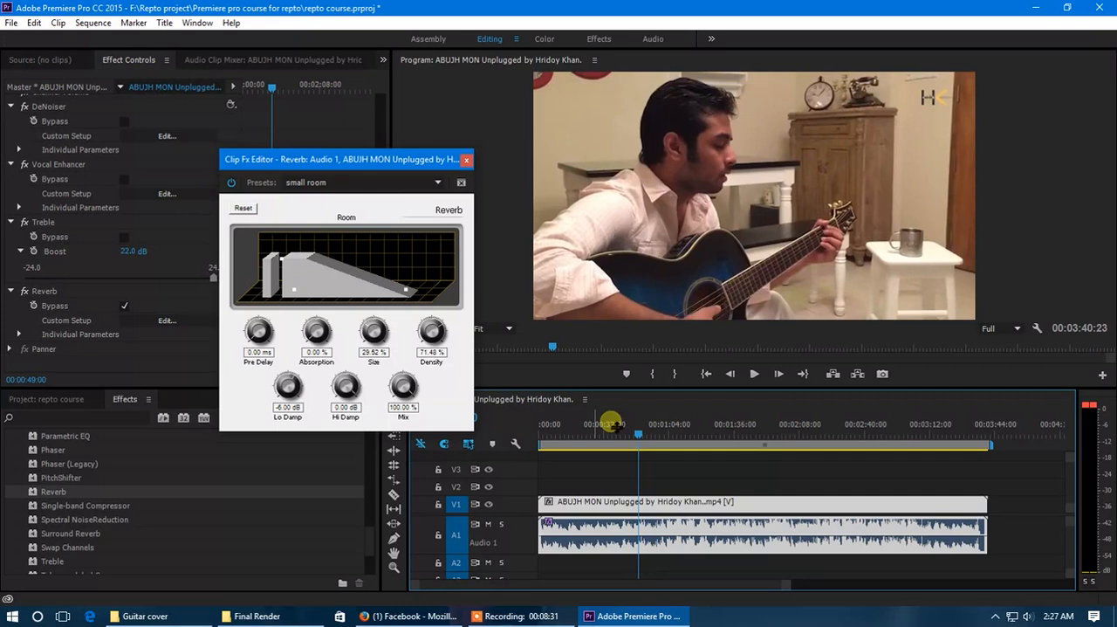
key(space)
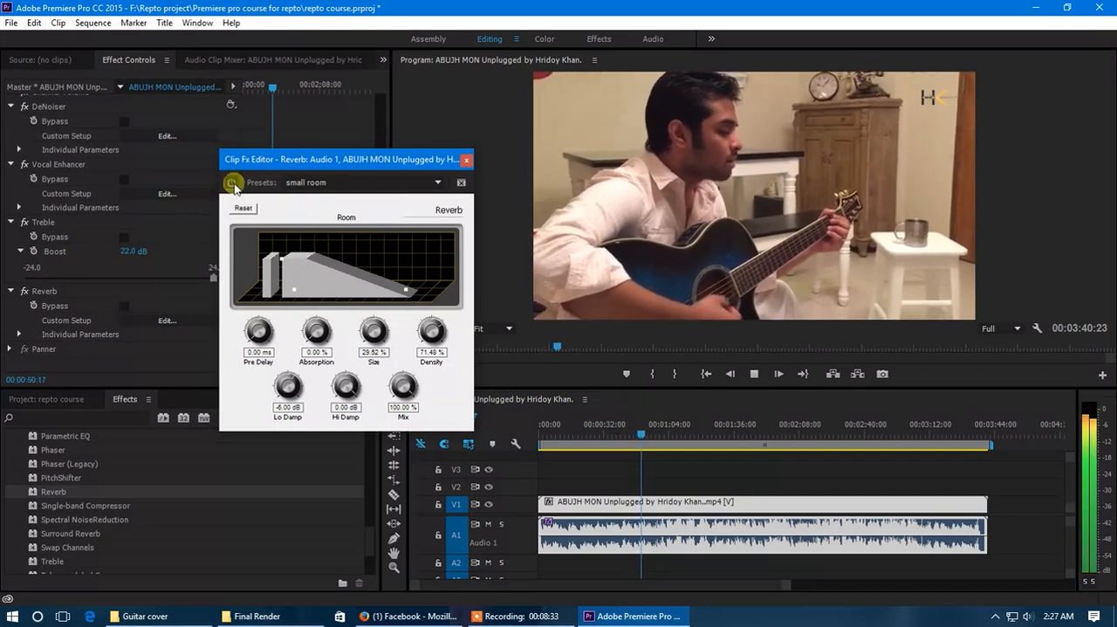
click(232, 182)
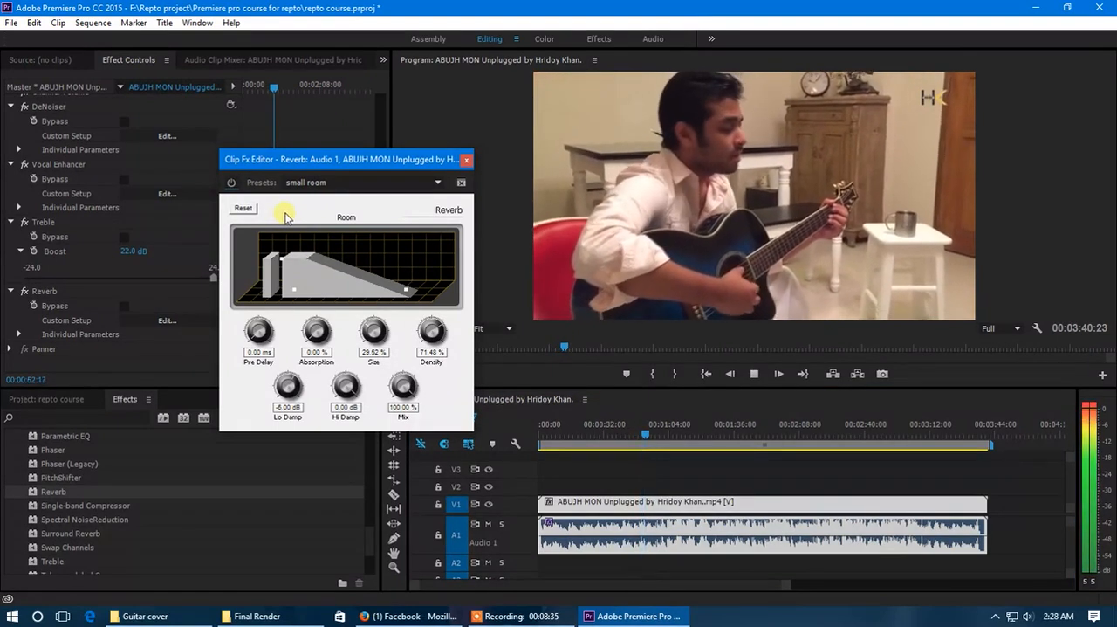
Compare the playback with the Reverb bypassed and active, then close its editor and return the playhead to 00:00:52:23
click(233, 183)
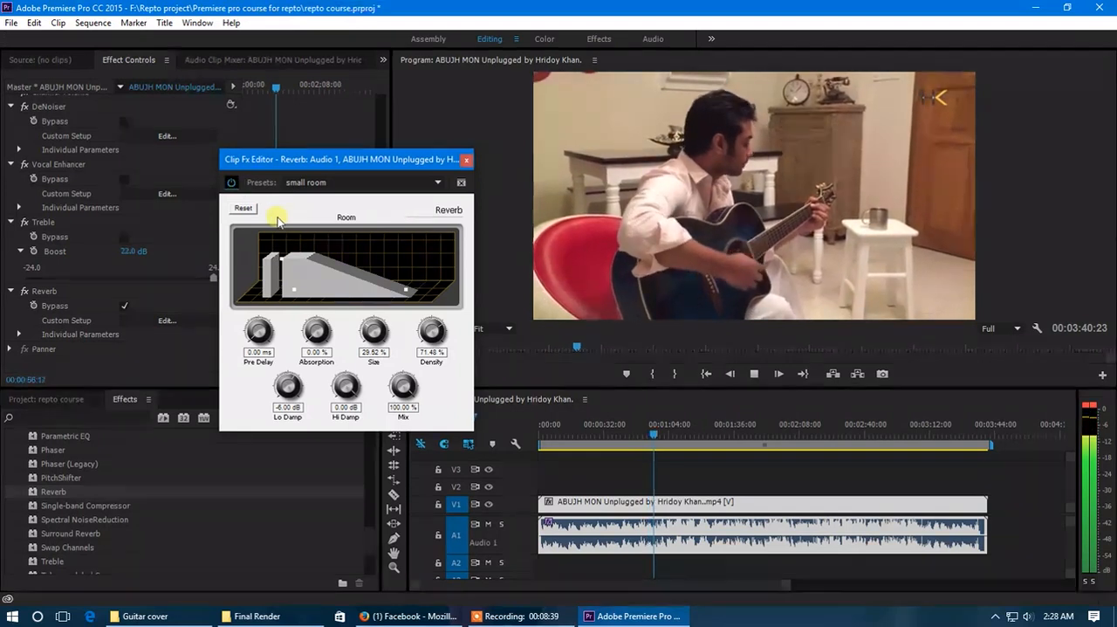
click(233, 182)
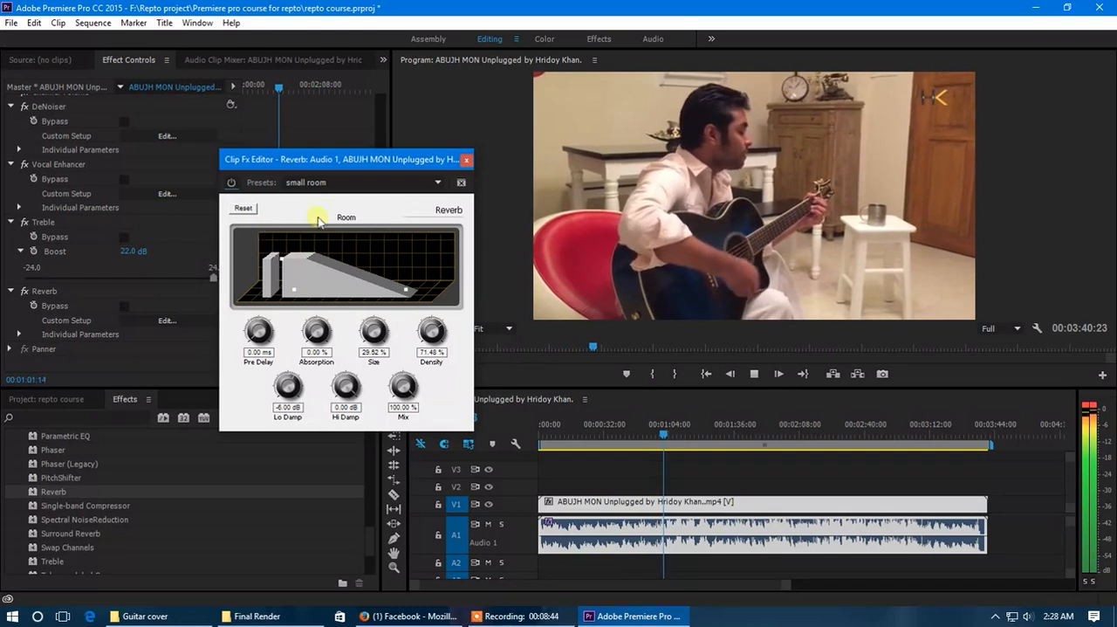
click(466, 160)
click(646, 426)
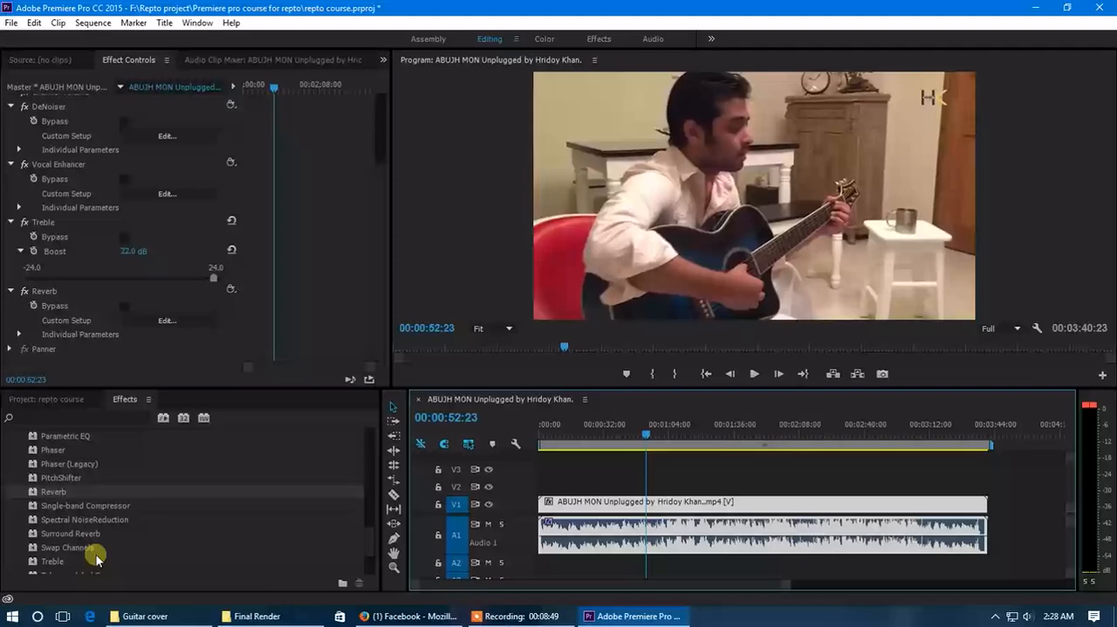
Apply the EQ audio effect to the A1 clip and open its custom setup editor beside the video preview
scroll(94, 550, up, 4)
scroll(91, 536, up, 5)
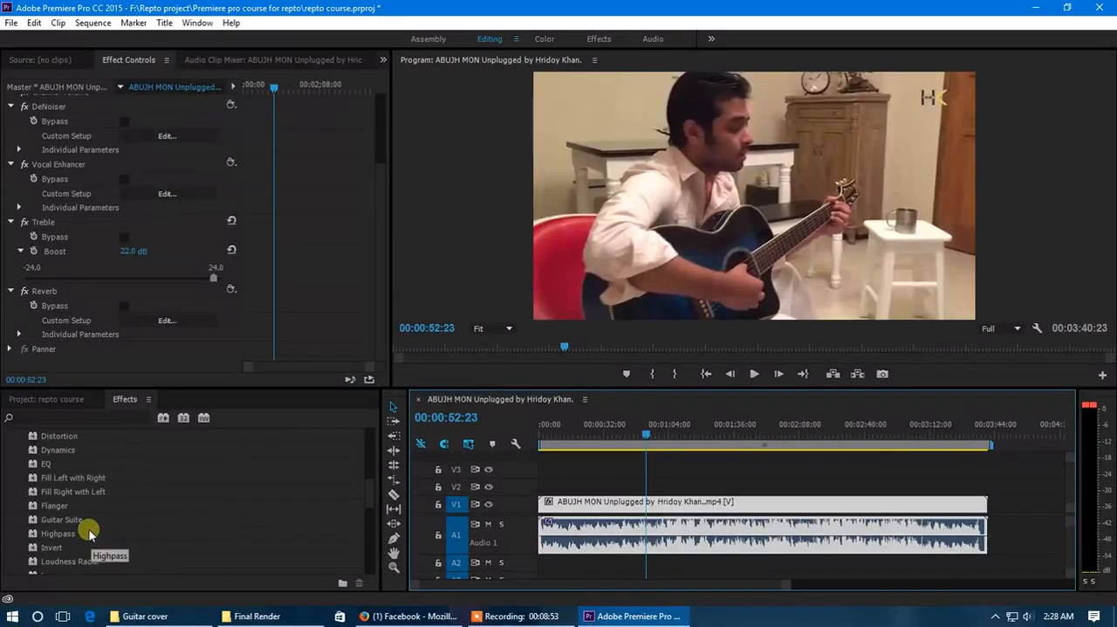
scroll(92, 536, up, 1)
drag(44, 480, 740, 537)
drag(609, 541, 602, 536)
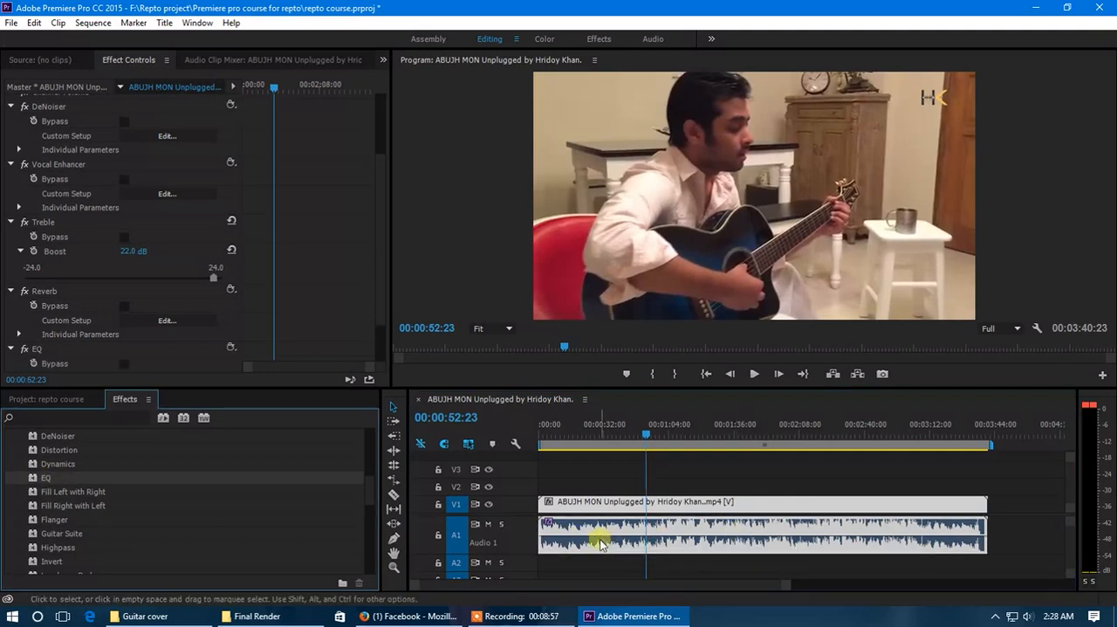
scroll(179, 310, down, 2)
click(51, 295)
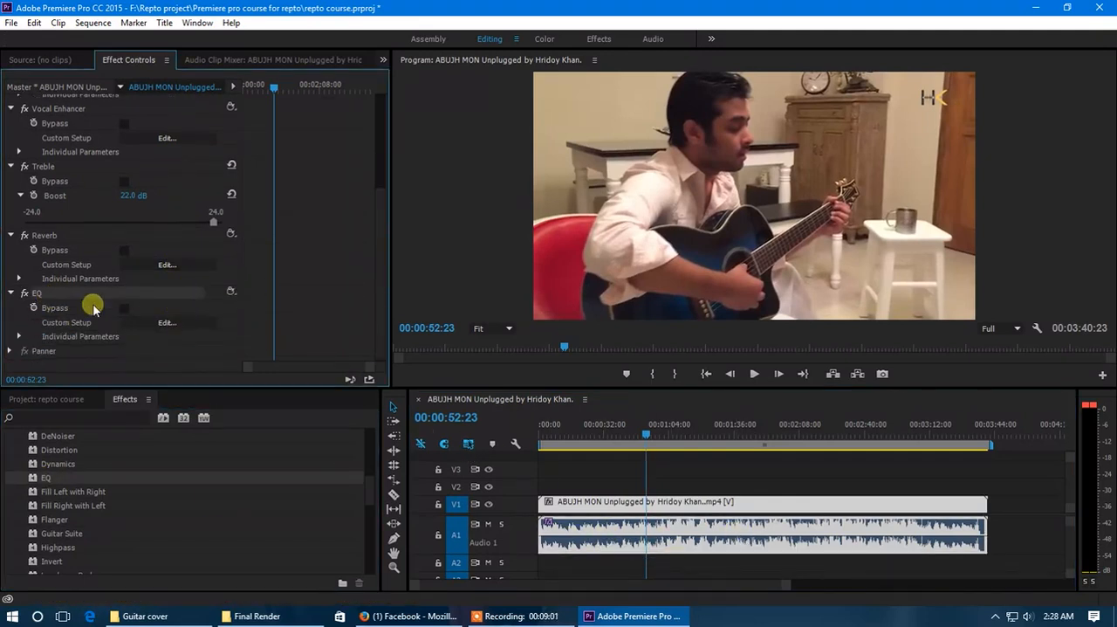
click(167, 323)
drag(531, 125, 318, 107)
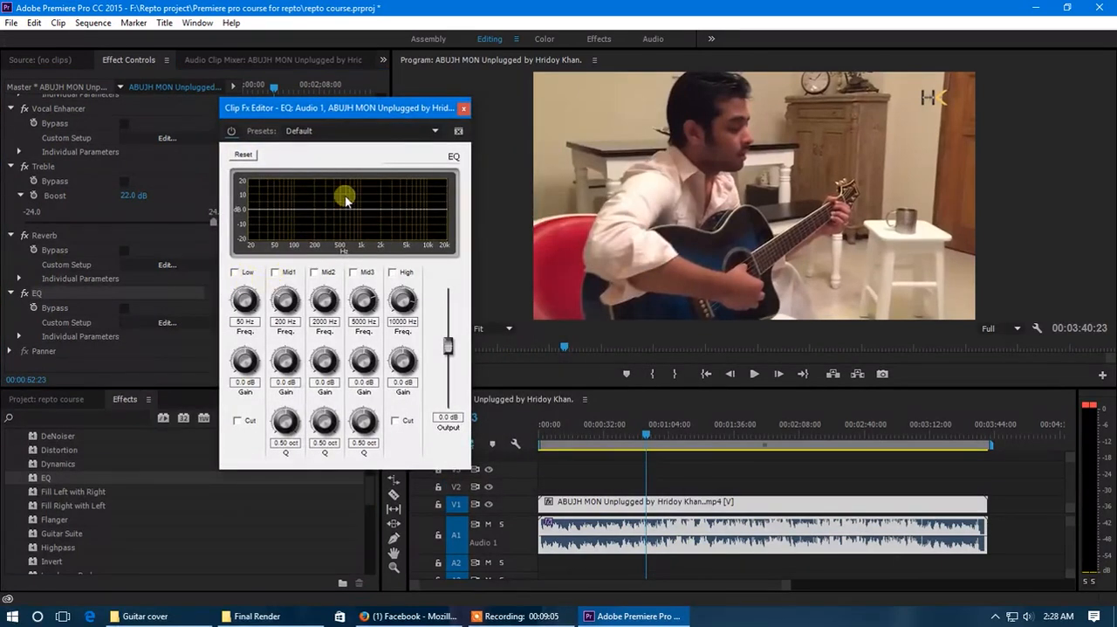
Enable all five EQ bands and set the gains to 10.9 dB for Low, Mid2 and Mid3, 13.6 dB for Mid1 and -0.9 dB for High
drag(412, 213, 343, 214)
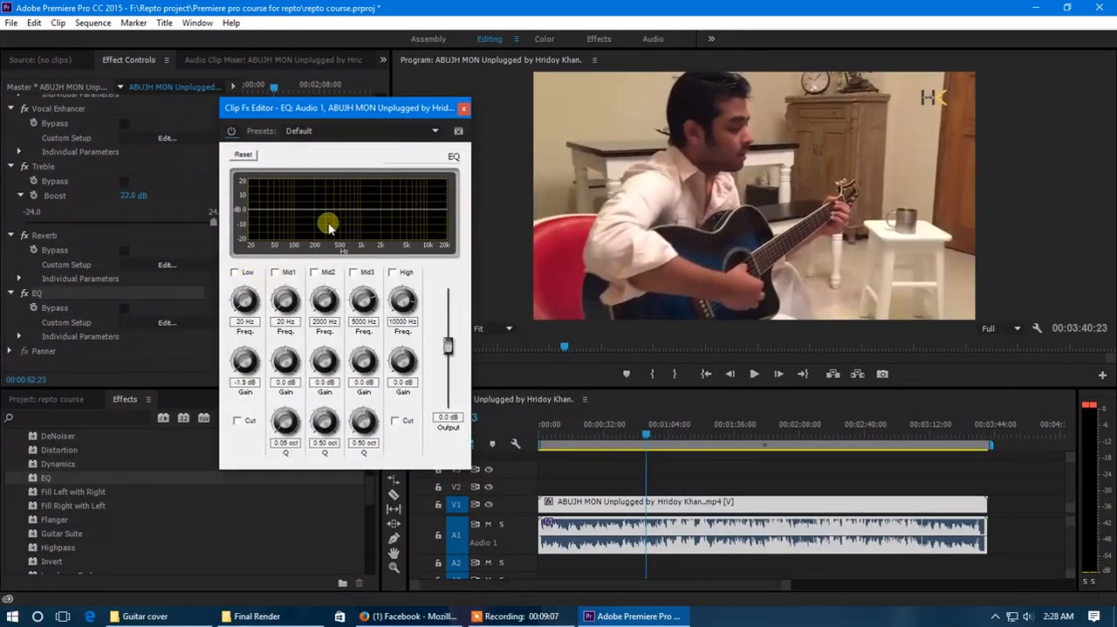
click(235, 273)
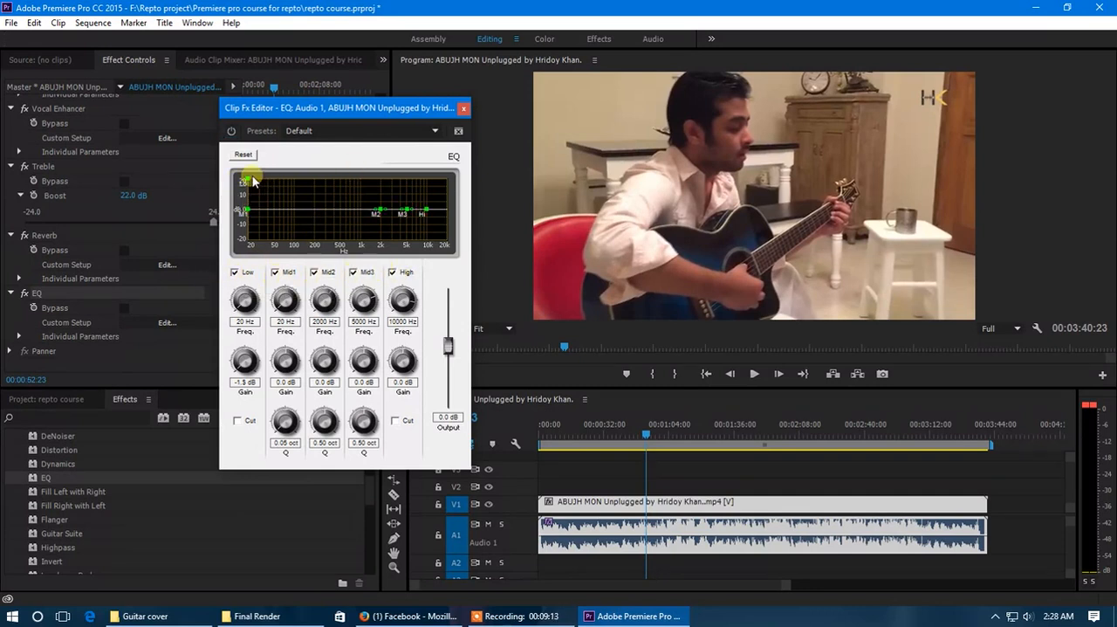
drag(254, 183, 295, 190)
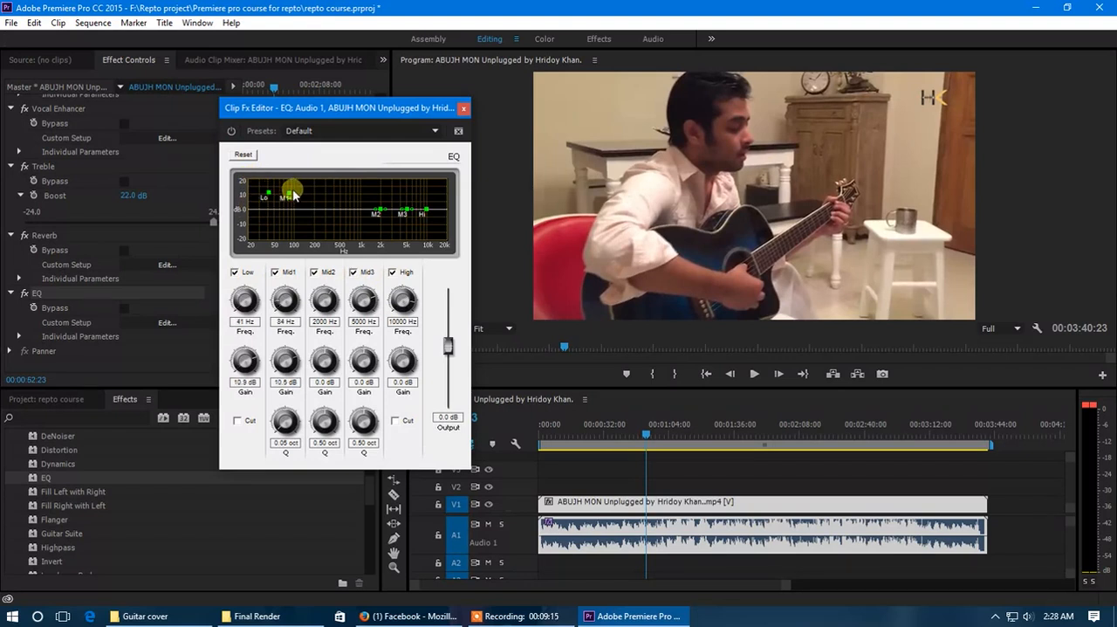
drag(379, 206, 424, 212)
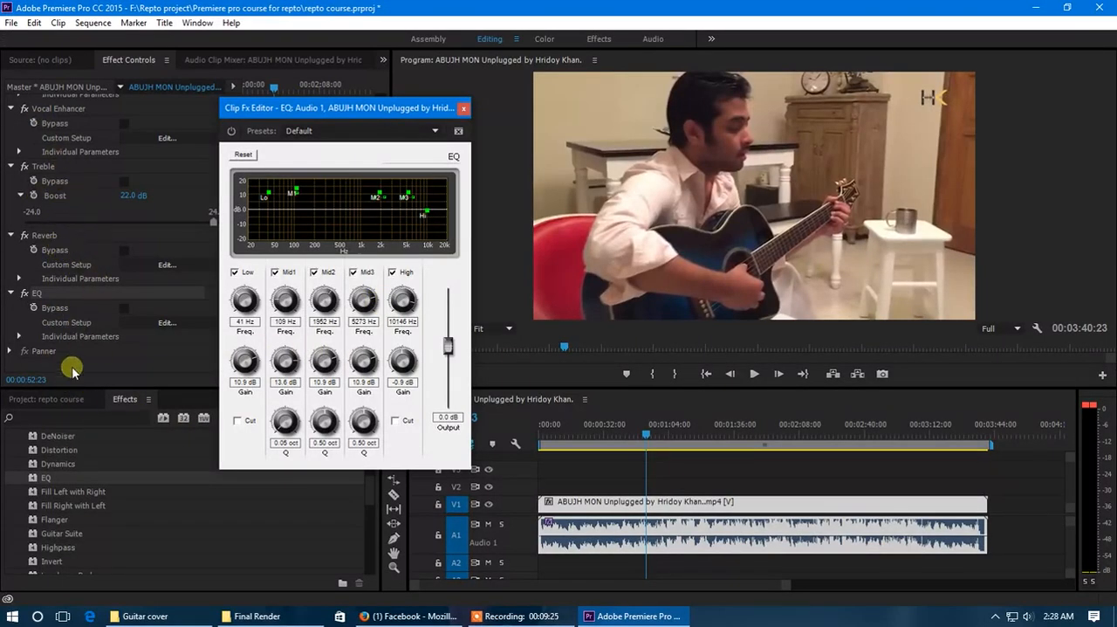
View the available EQ presets without choosing one, then delete the EQ effect from the clip
drag(366, 106, 336, 129)
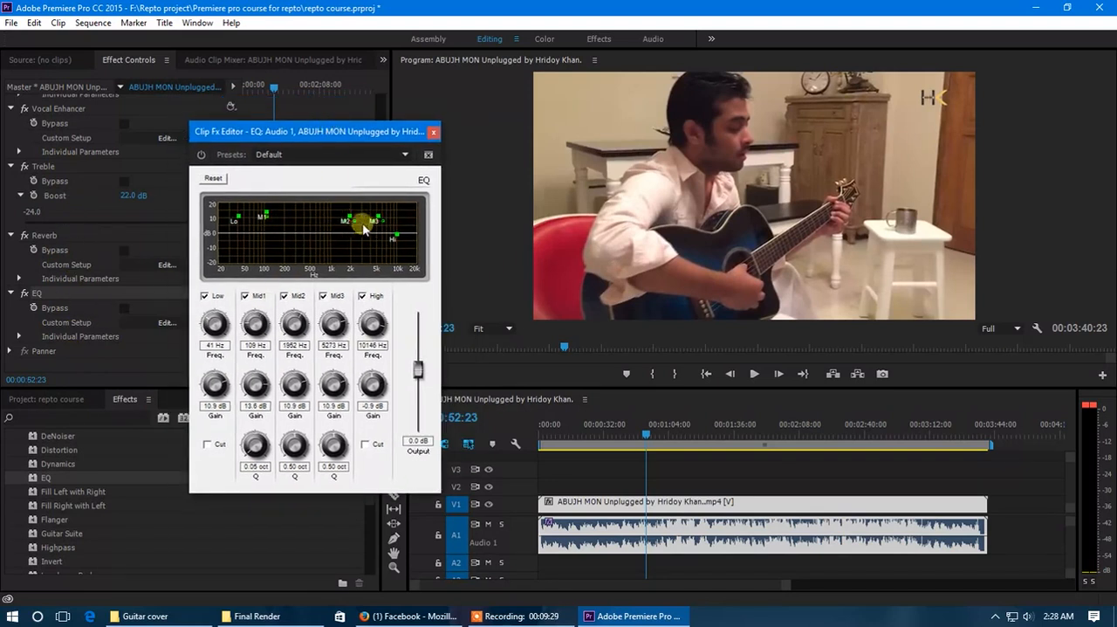
click(391, 156)
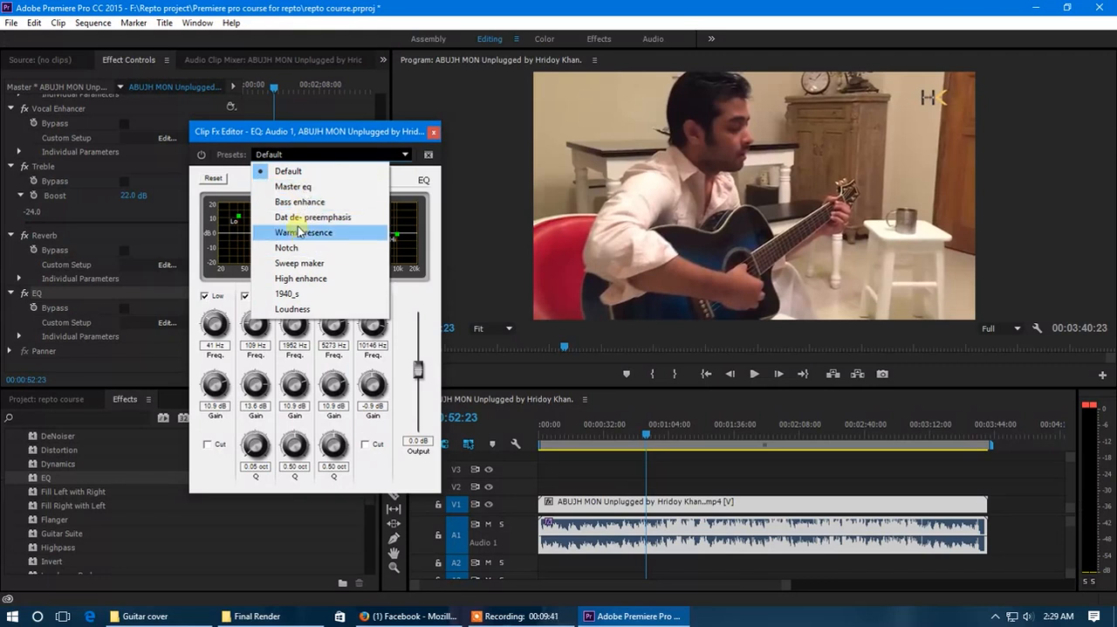
click(434, 132)
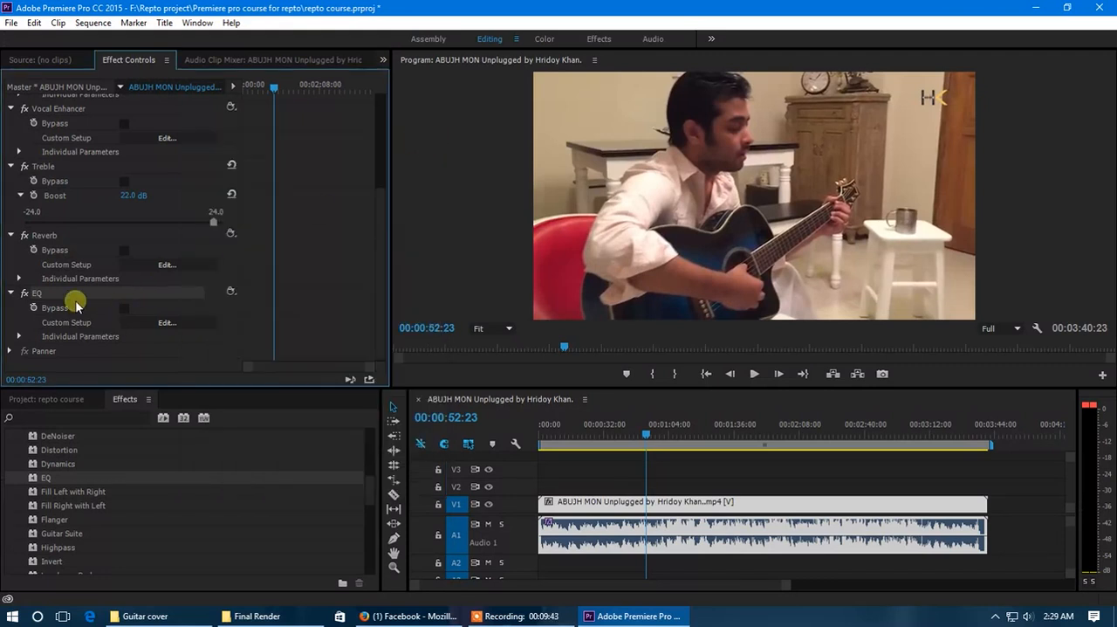
key(Delete)
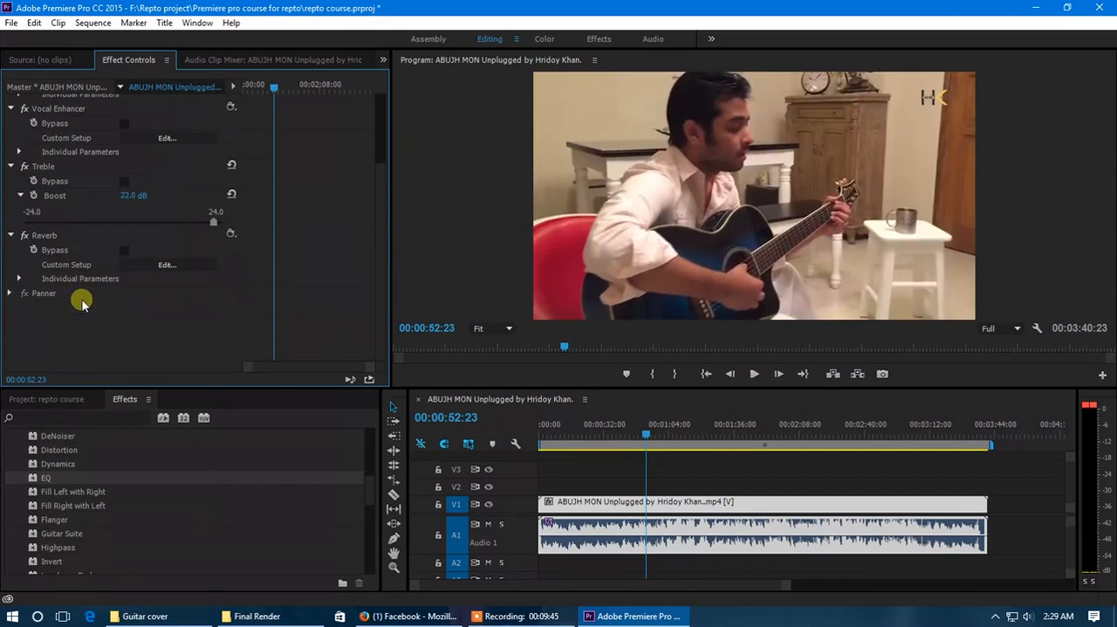
Review the clip's applied audio effects, checking the DeNoiser presets and the Vocal Enhancer's custom setup
scroll(75, 288, up, 4)
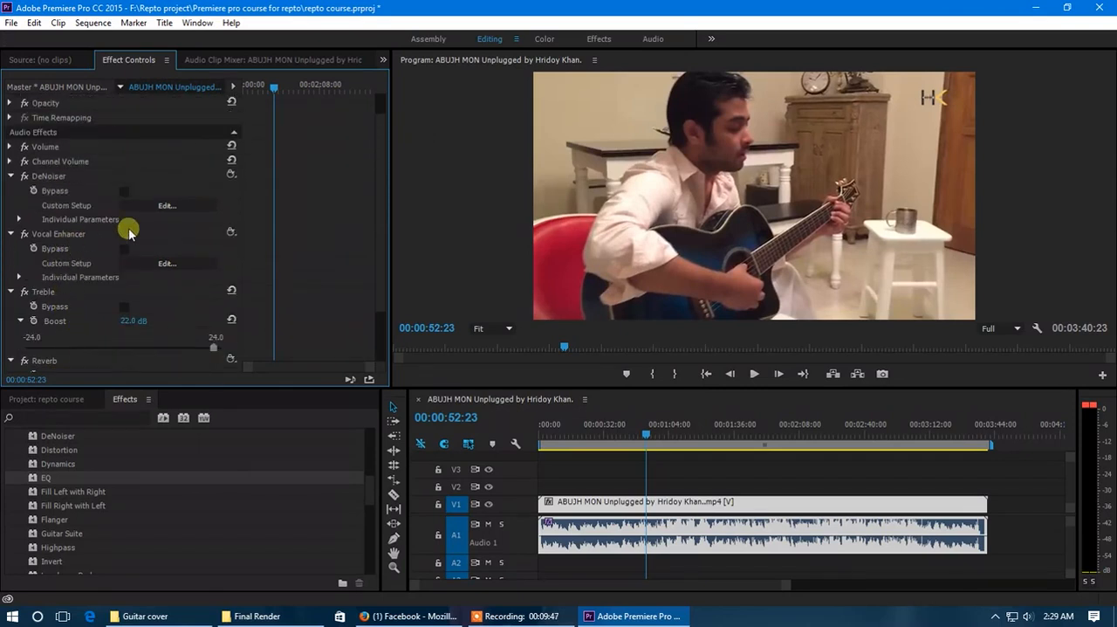
click(167, 205)
click(572, 216)
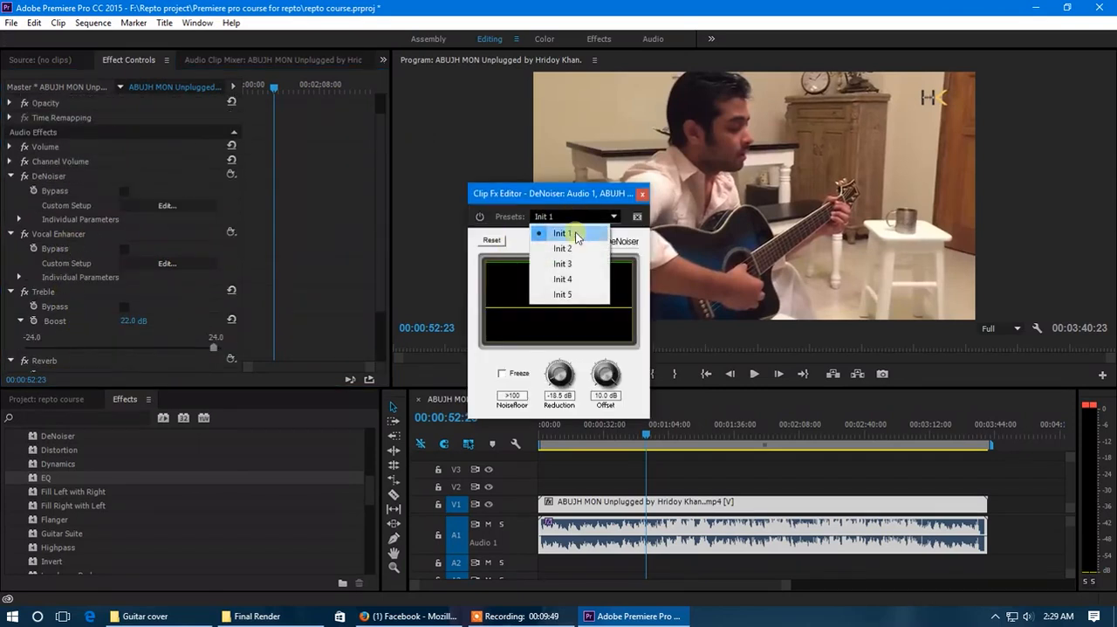
click(642, 192)
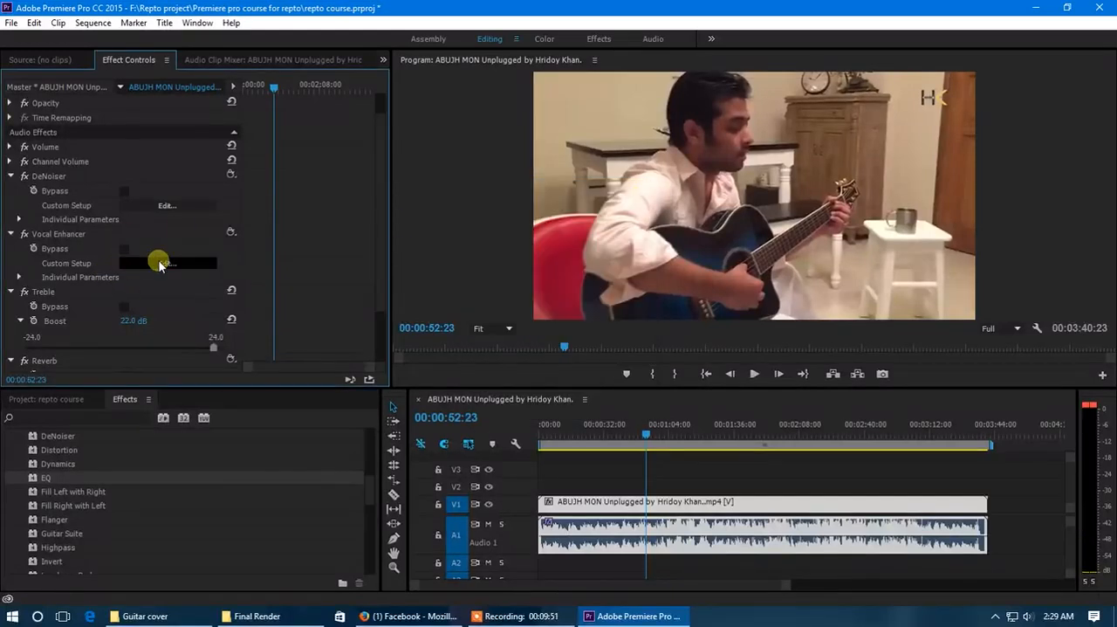
click(166, 263)
click(669, 281)
scroll(36, 306, down, 1)
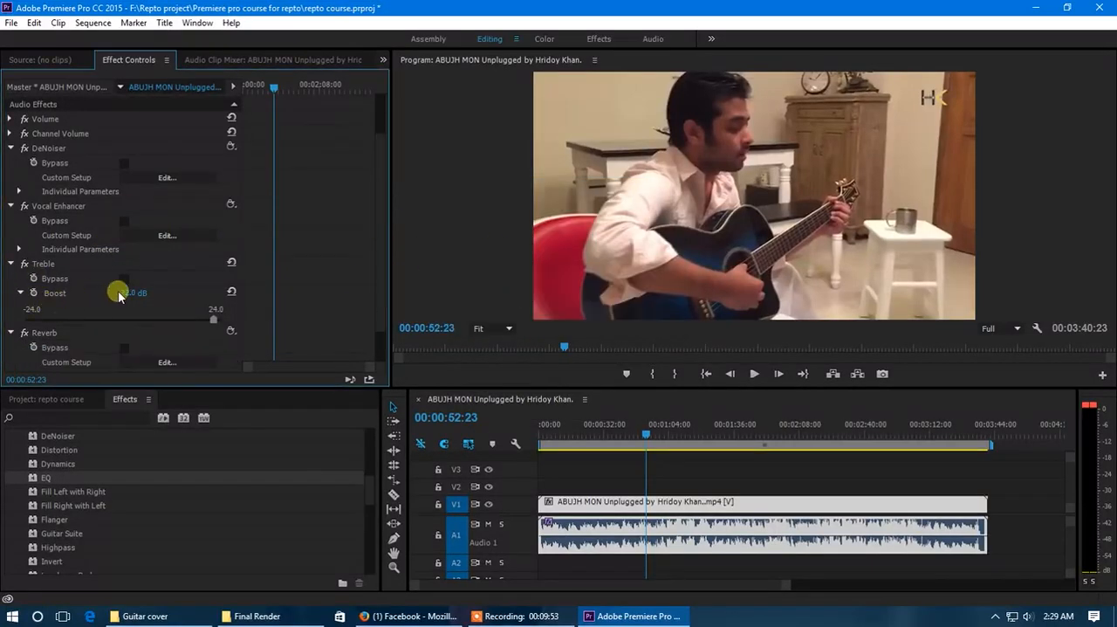
scroll(148, 295, down, 1)
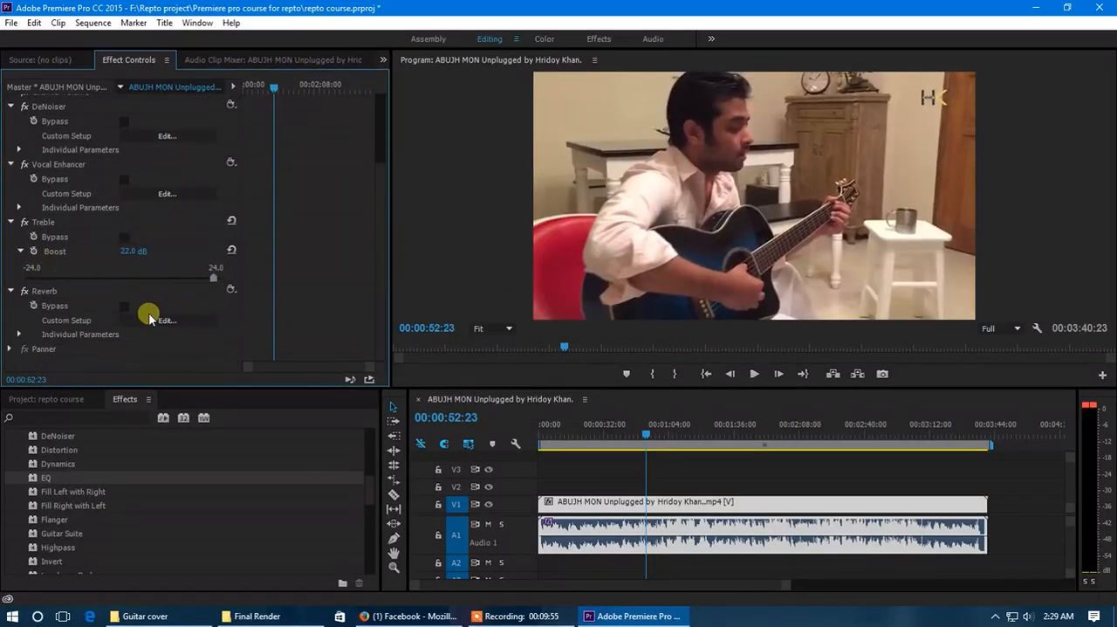
scroll(112, 257, up, 3)
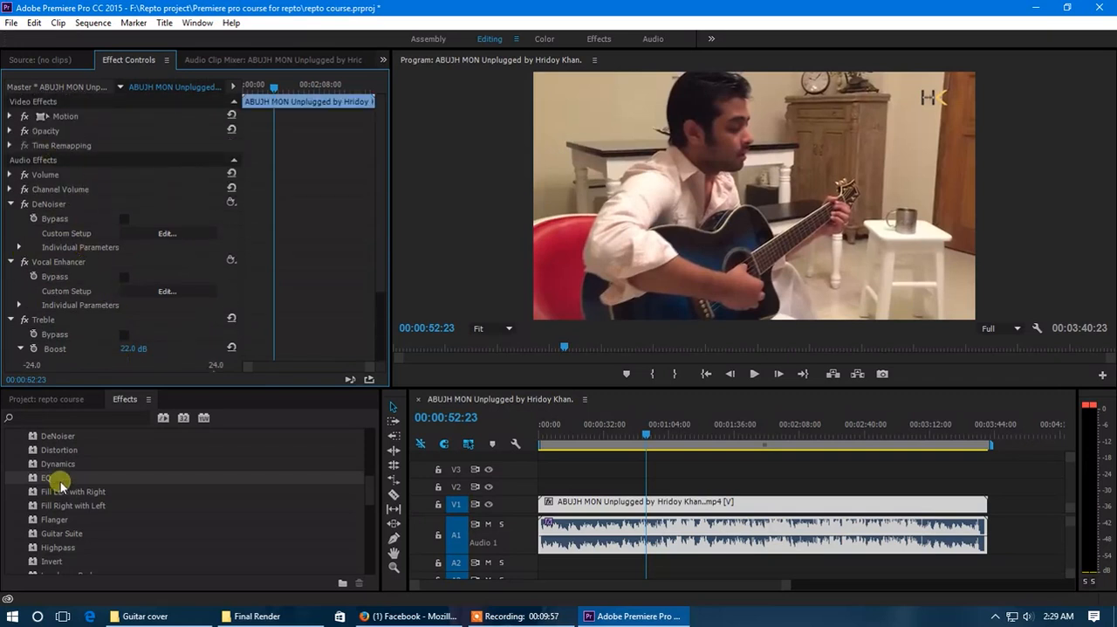
Browse the available effects in the Audio Effects folder and collapse the folder
scroll(63, 476, up, 3)
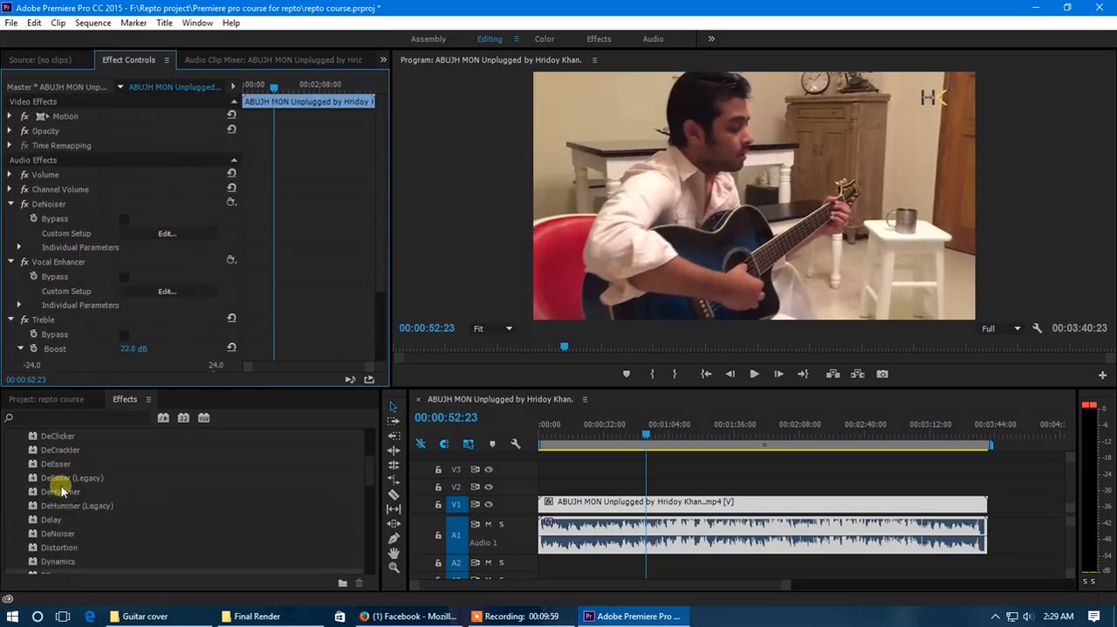
scroll(57, 483, up, 2)
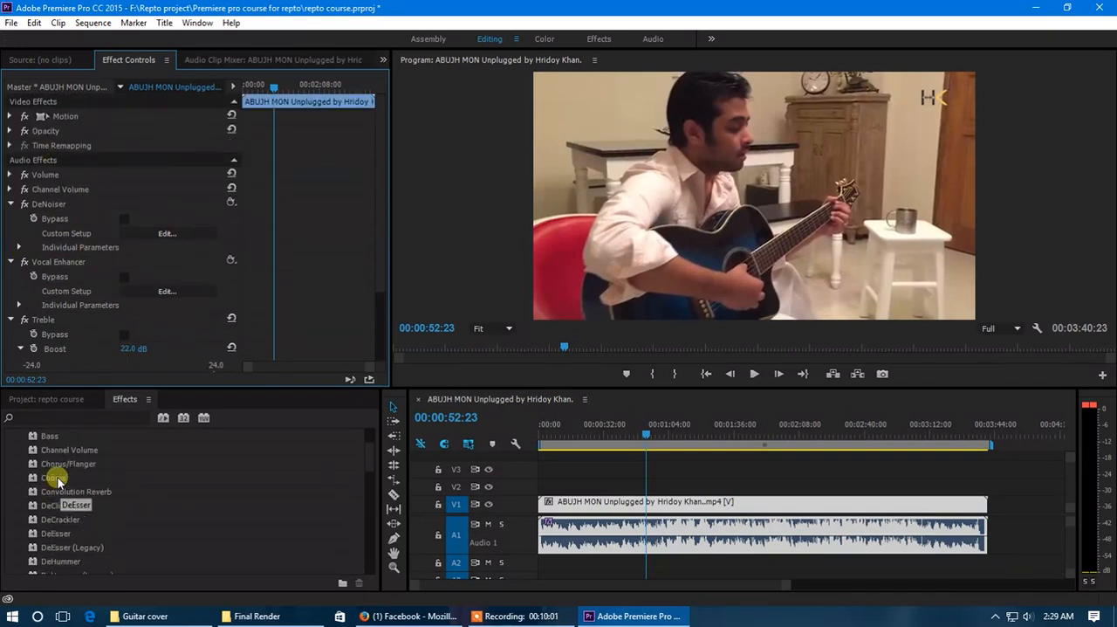
scroll(55, 479, up, 3)
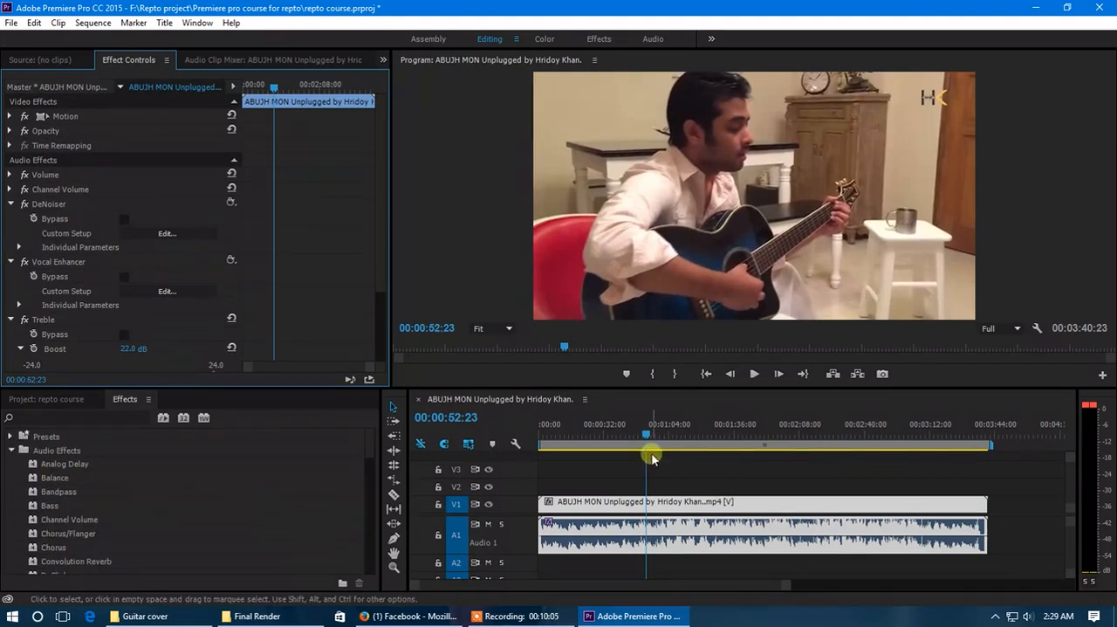
click(12, 451)
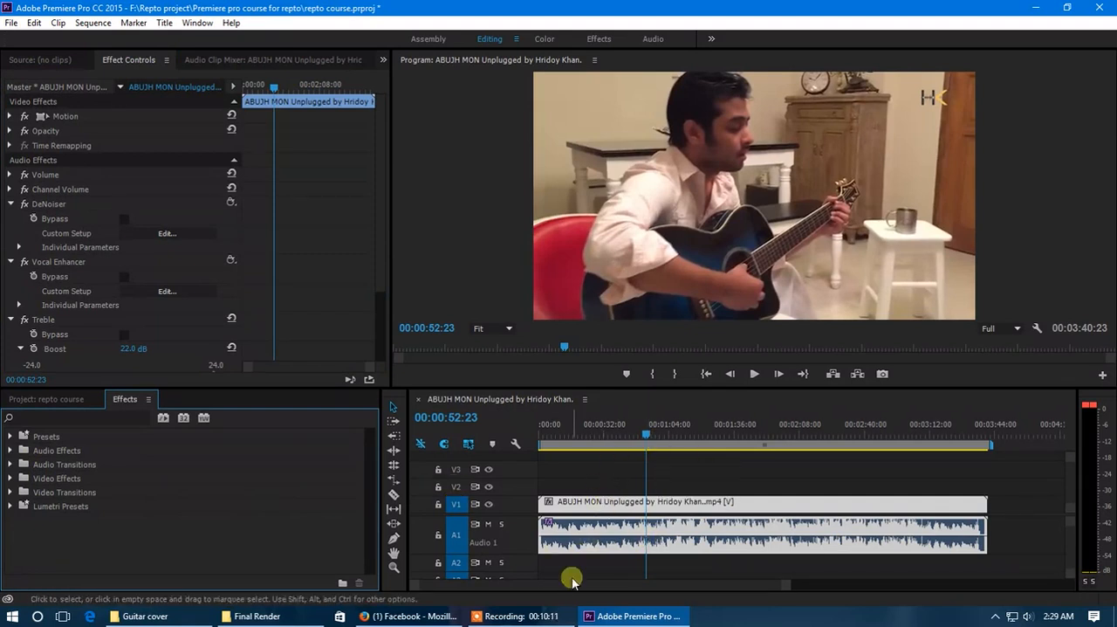
click(10, 451)
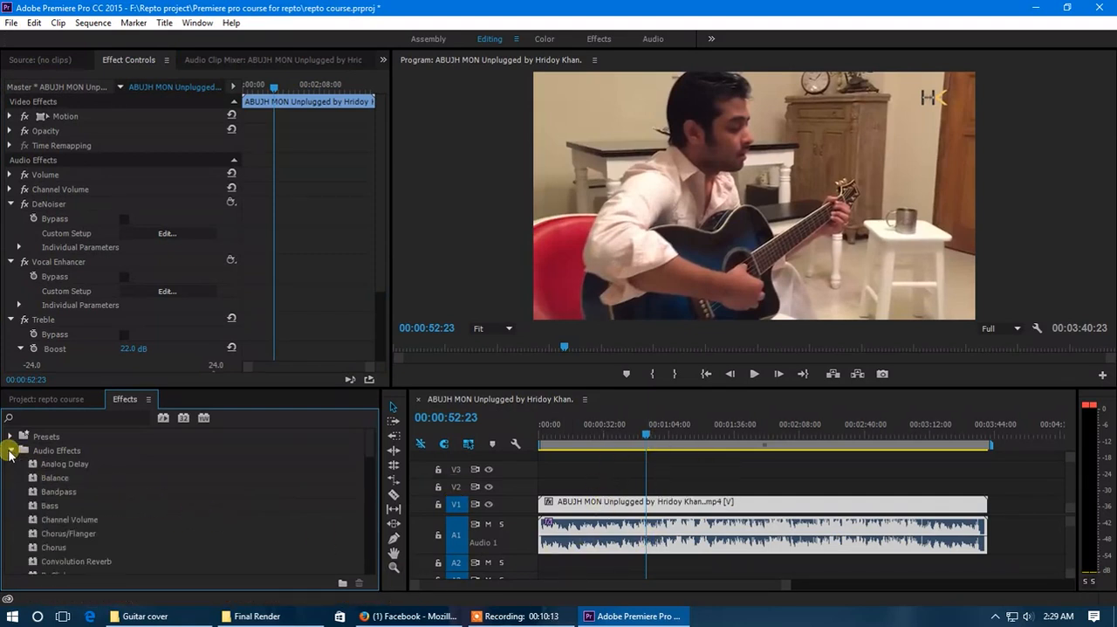
click(11, 450)
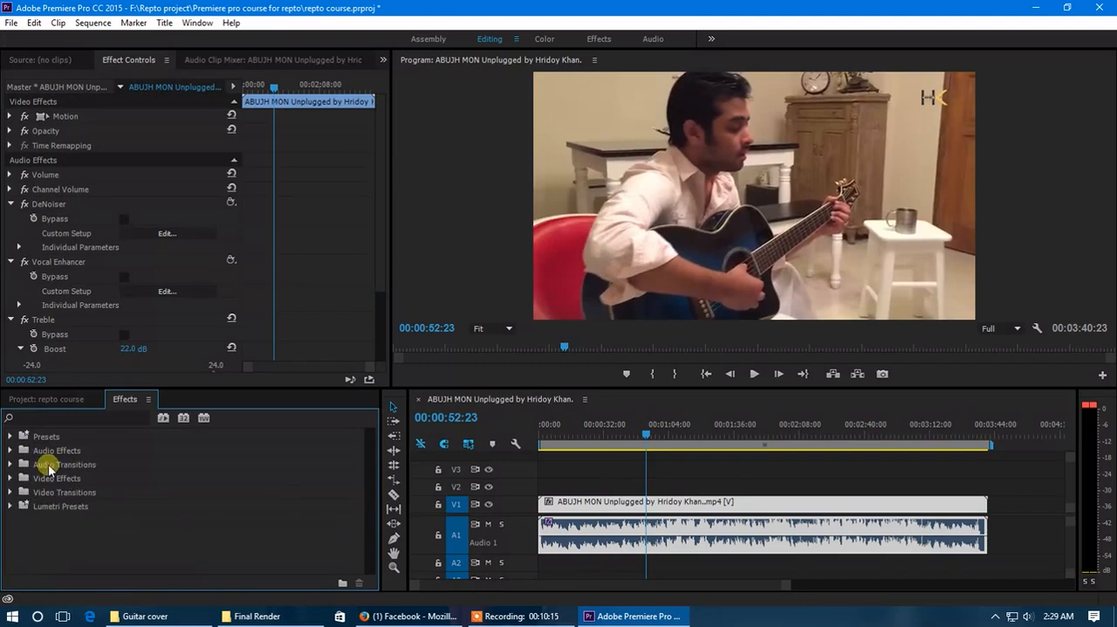
click(10, 451)
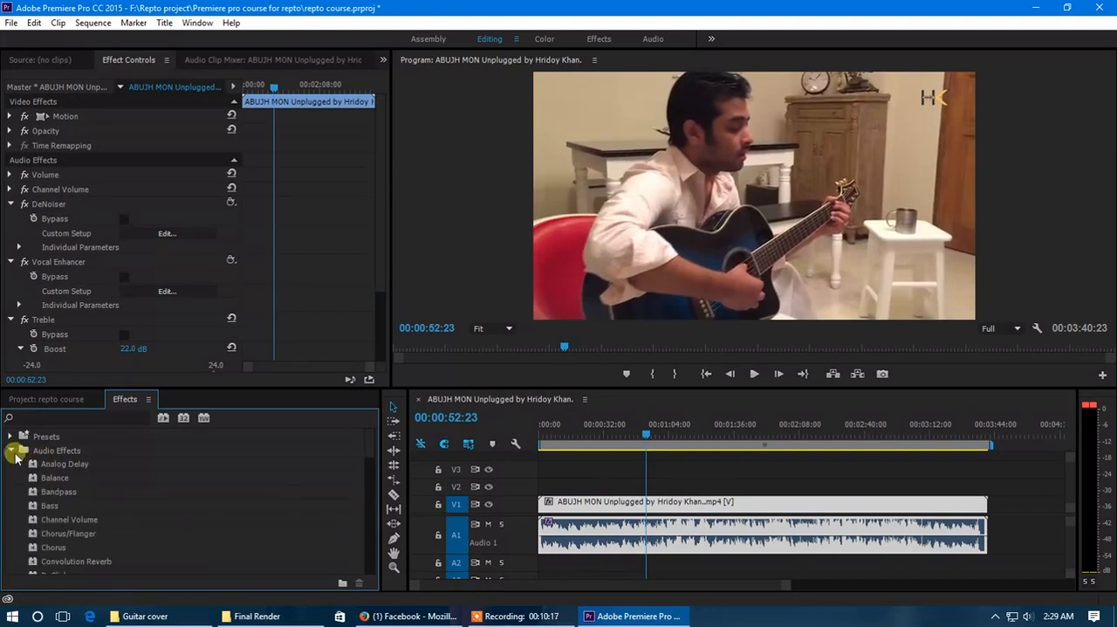
click(12, 450)
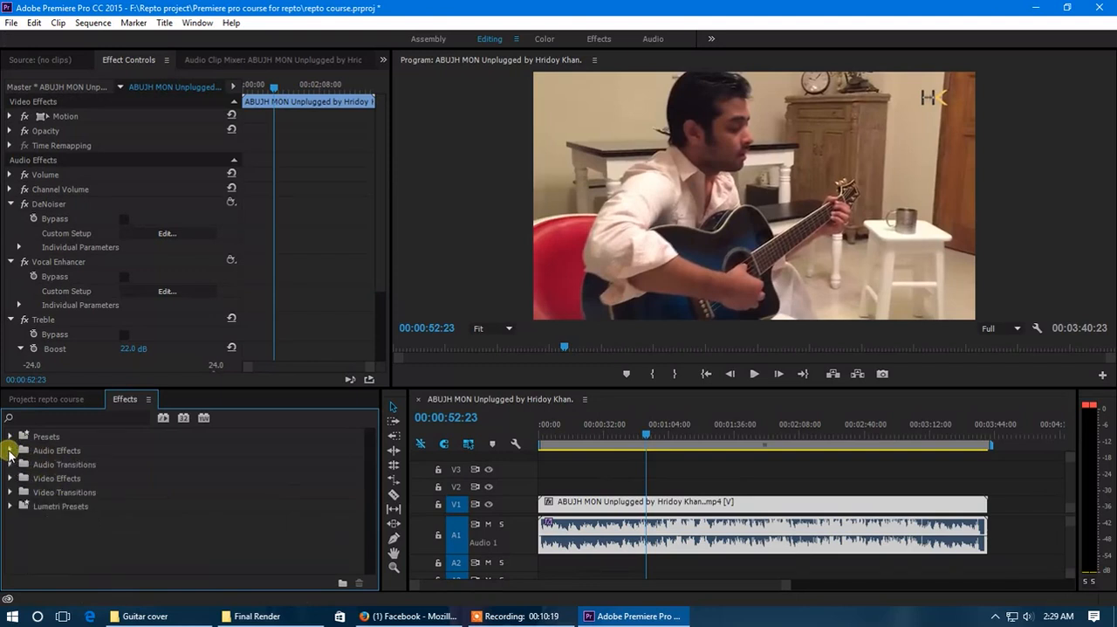
click(11, 451)
scroll(53, 471, down, 3)
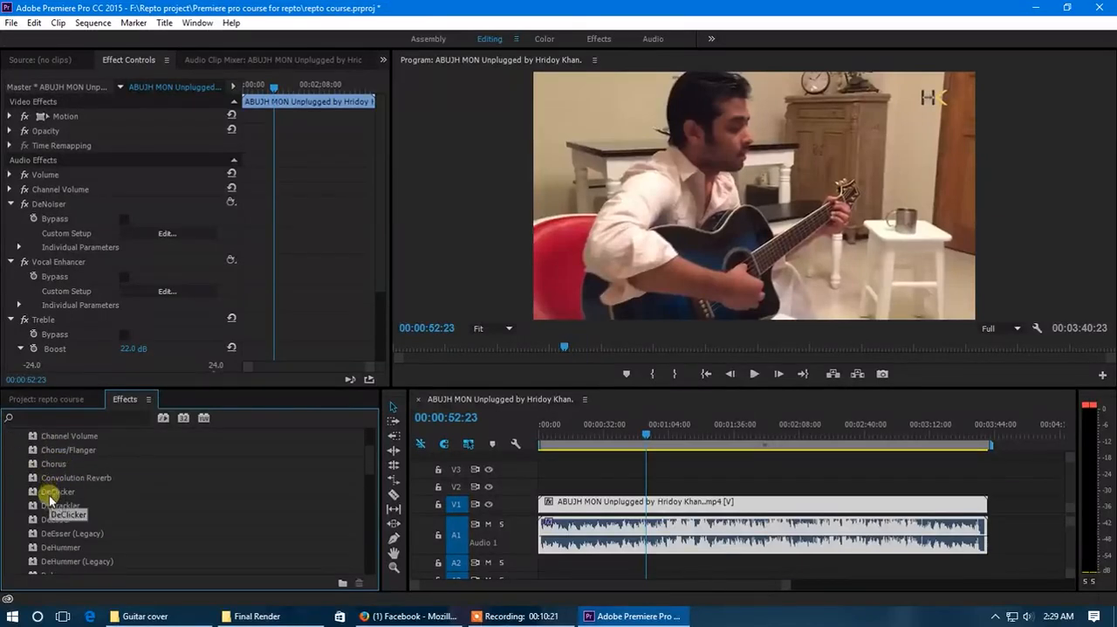
scroll(61, 528, up, 3)
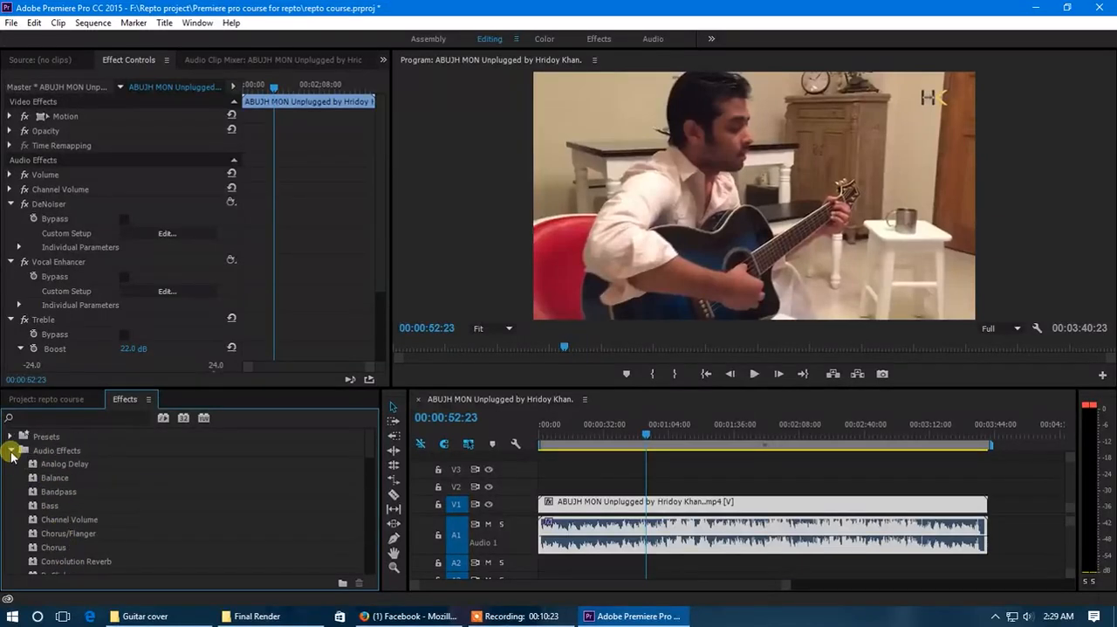
click(12, 451)
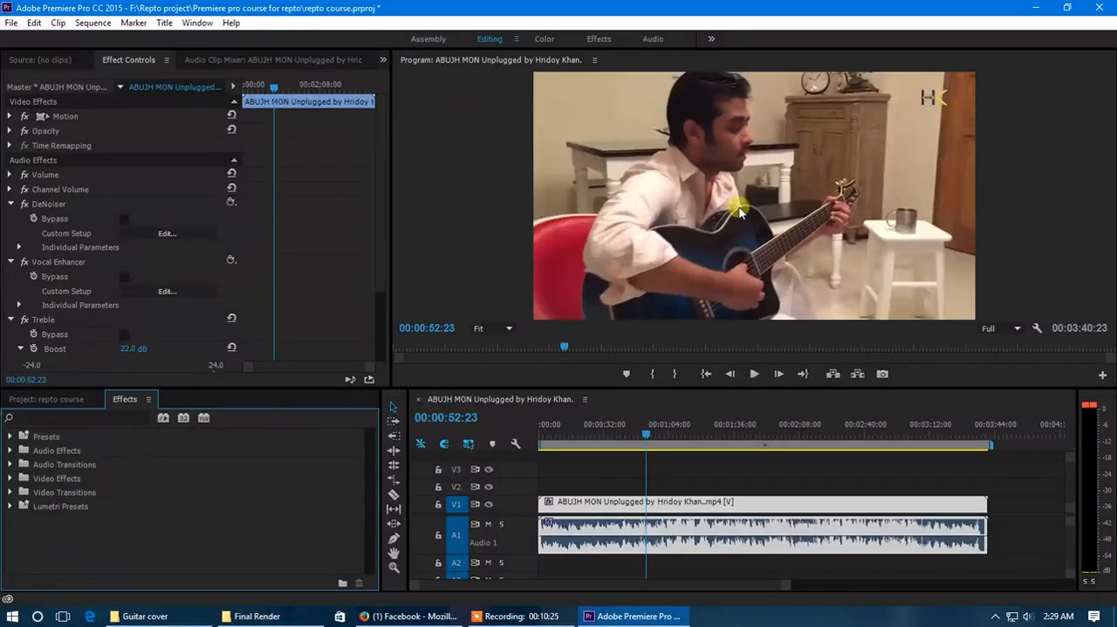